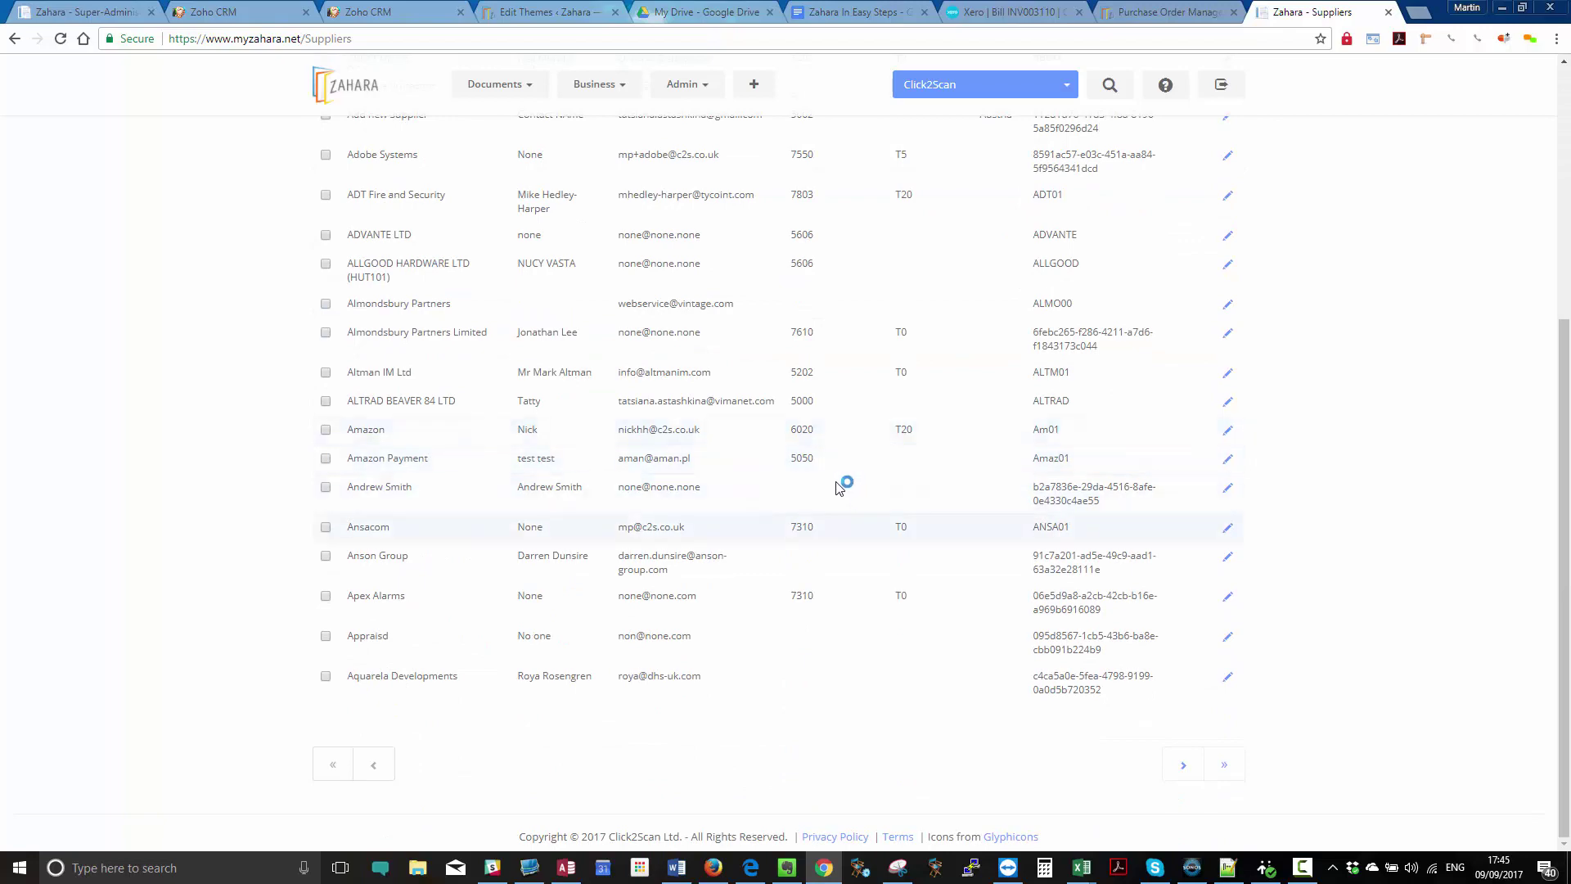
- Search the suppliers for click2scan and open the Click2Scan record to review its details
scroll(826, 466, "up", 5)
scroll(867, 245, "down", 1)
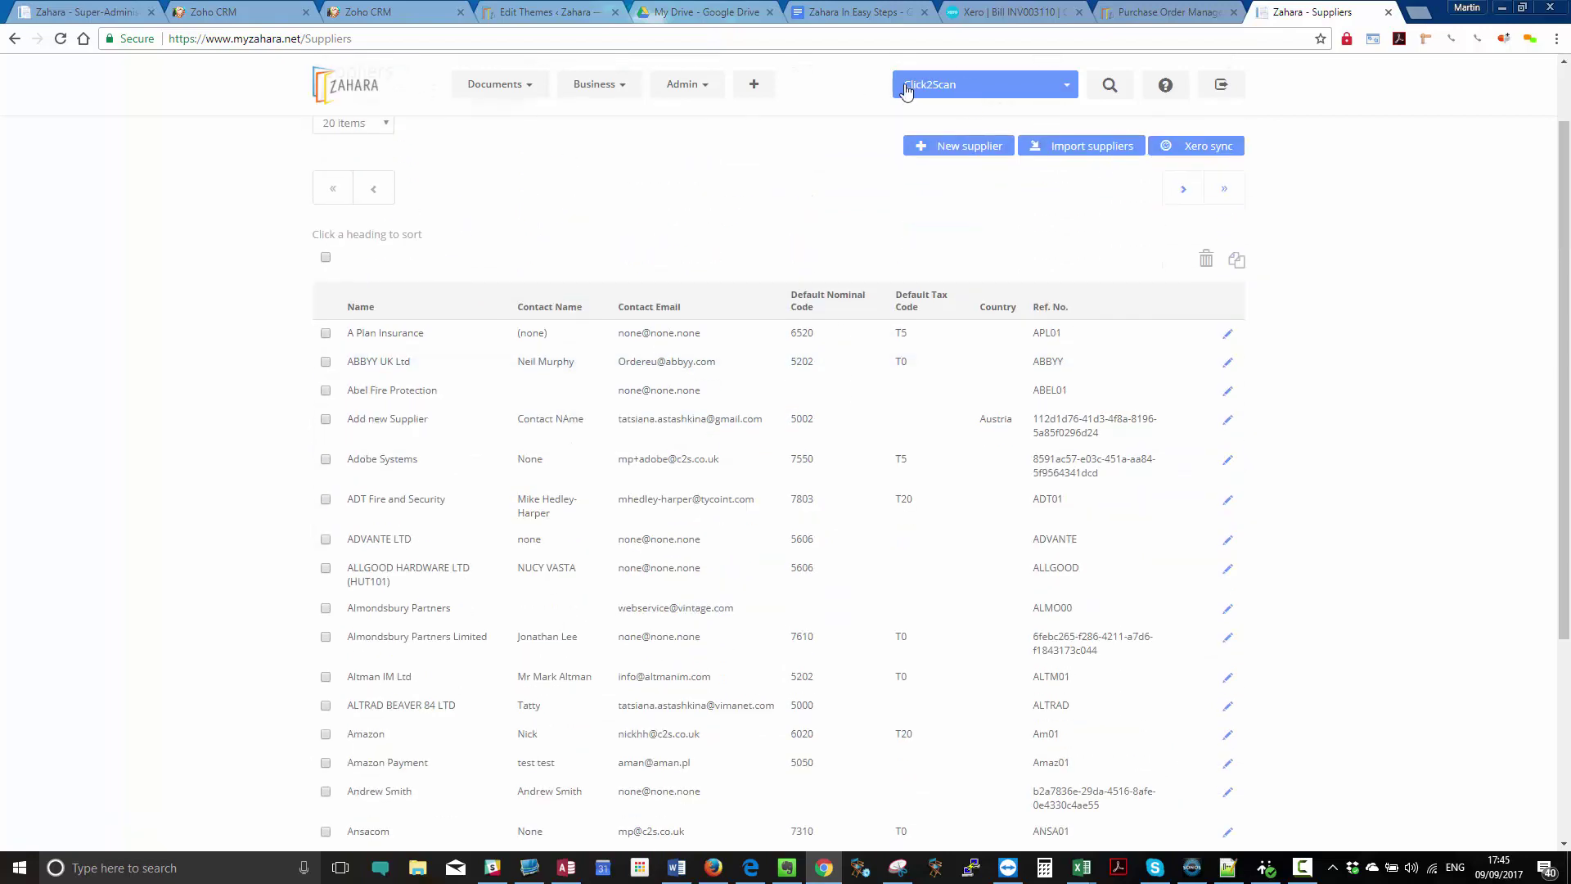
scroll(806, 238, "up", 1)
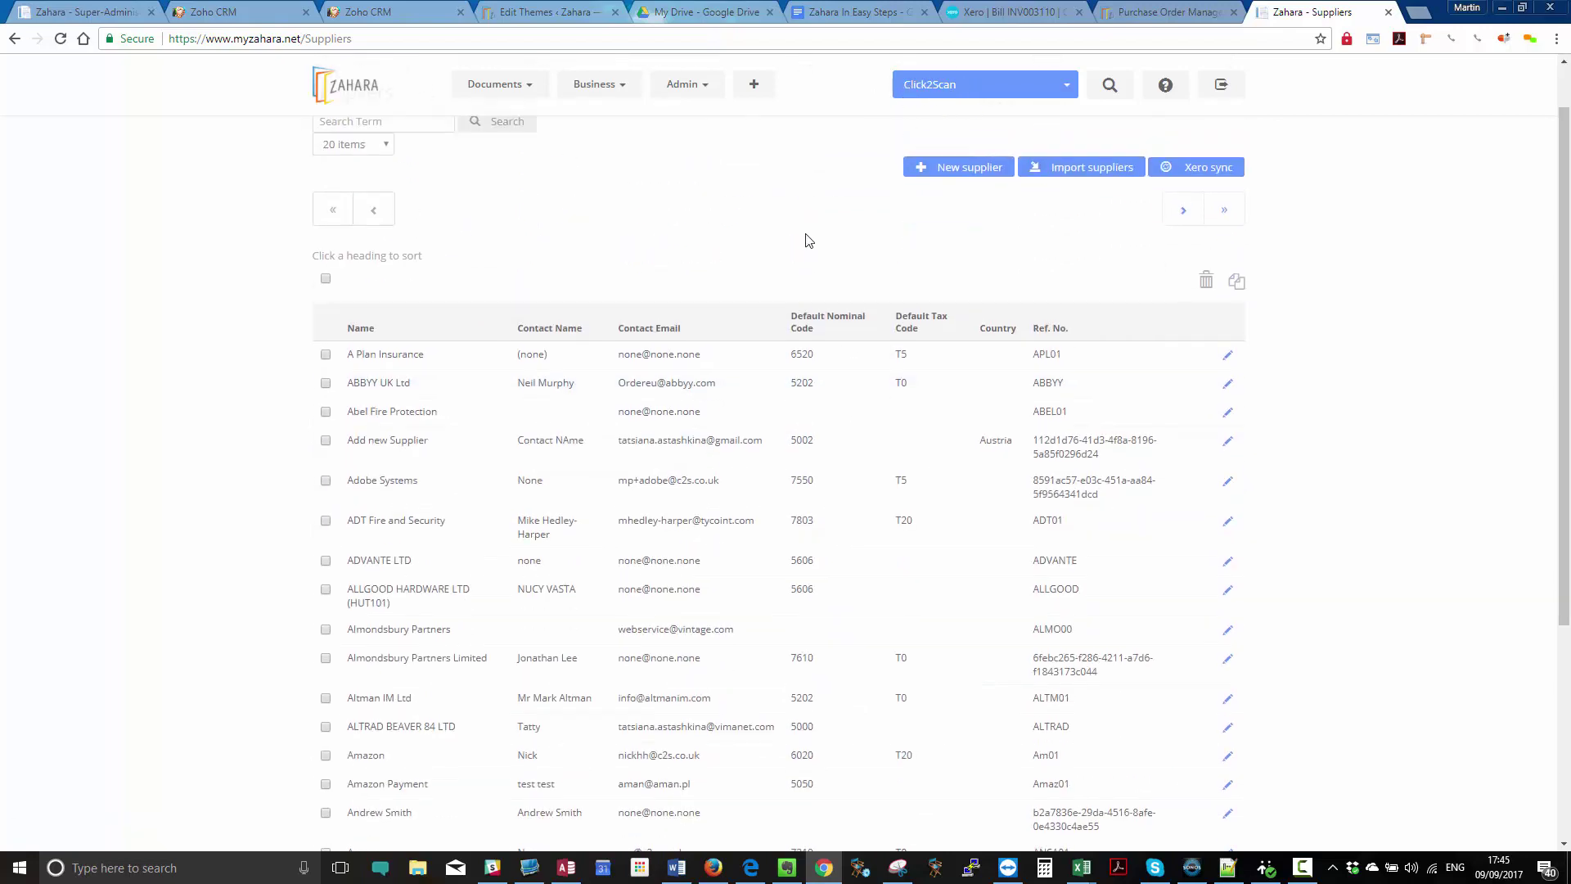
scroll(807, 238, "down", 1)
scroll(403, 140, "up", 1)
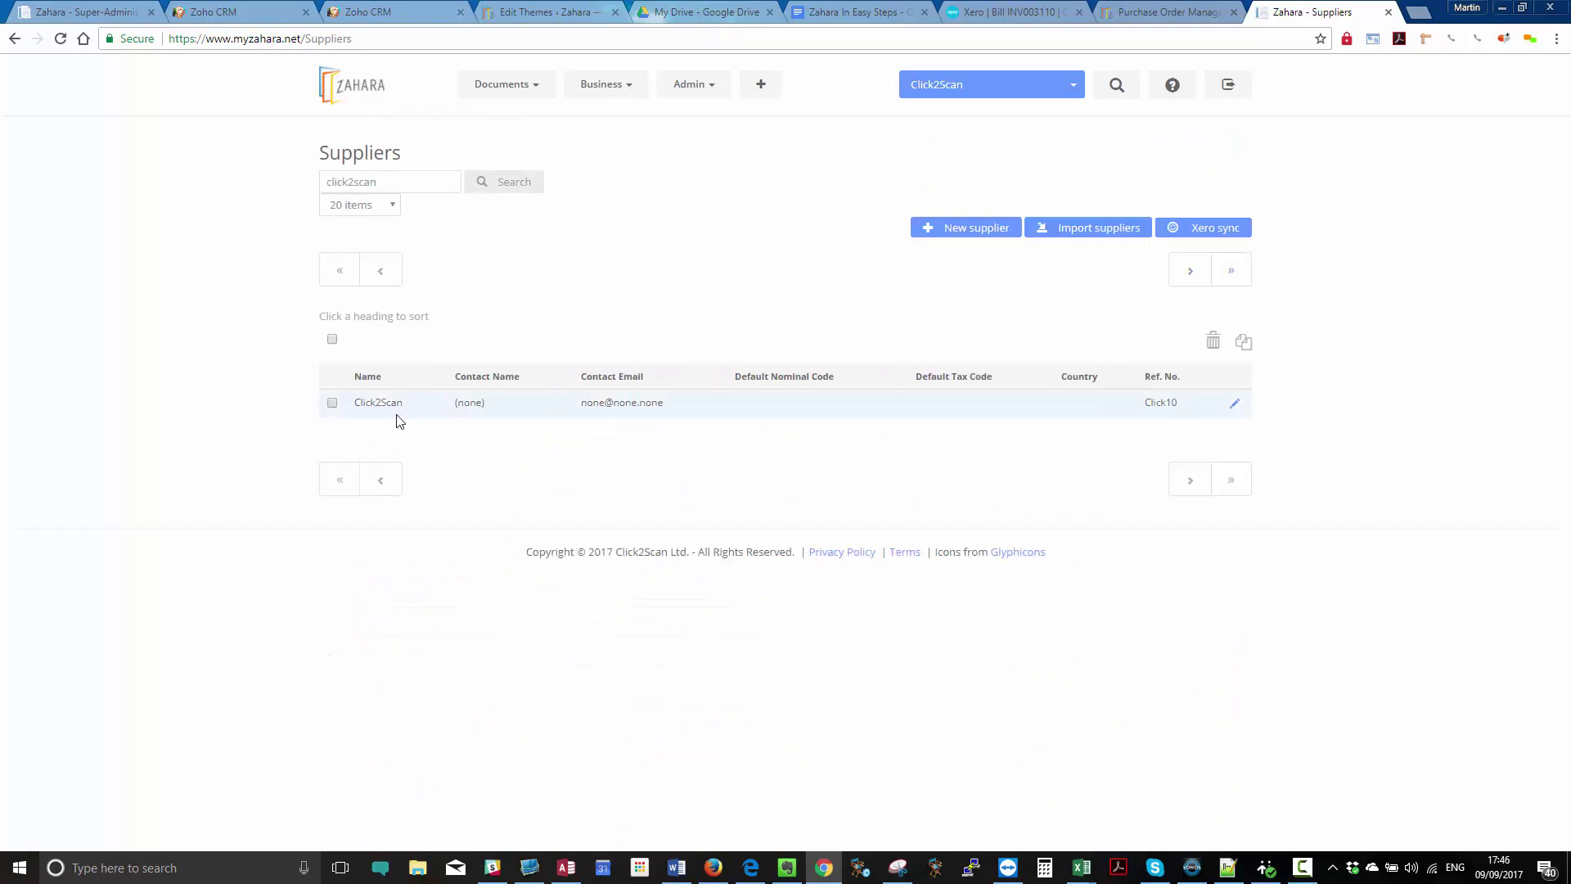
left_click(1245, 401)
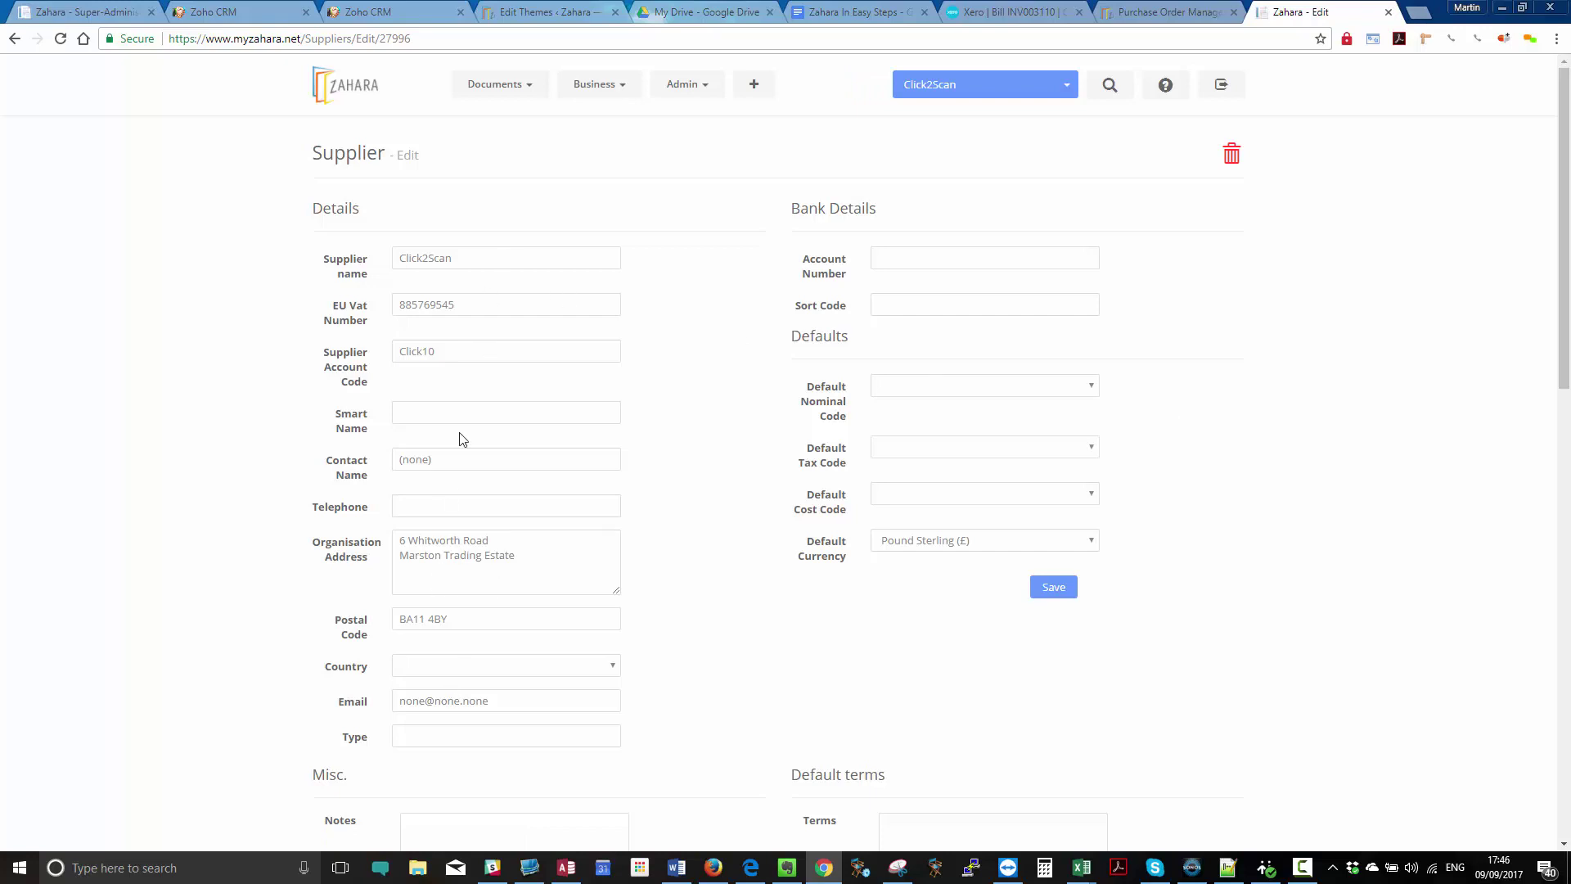
scroll(949, 671, "down", 3)
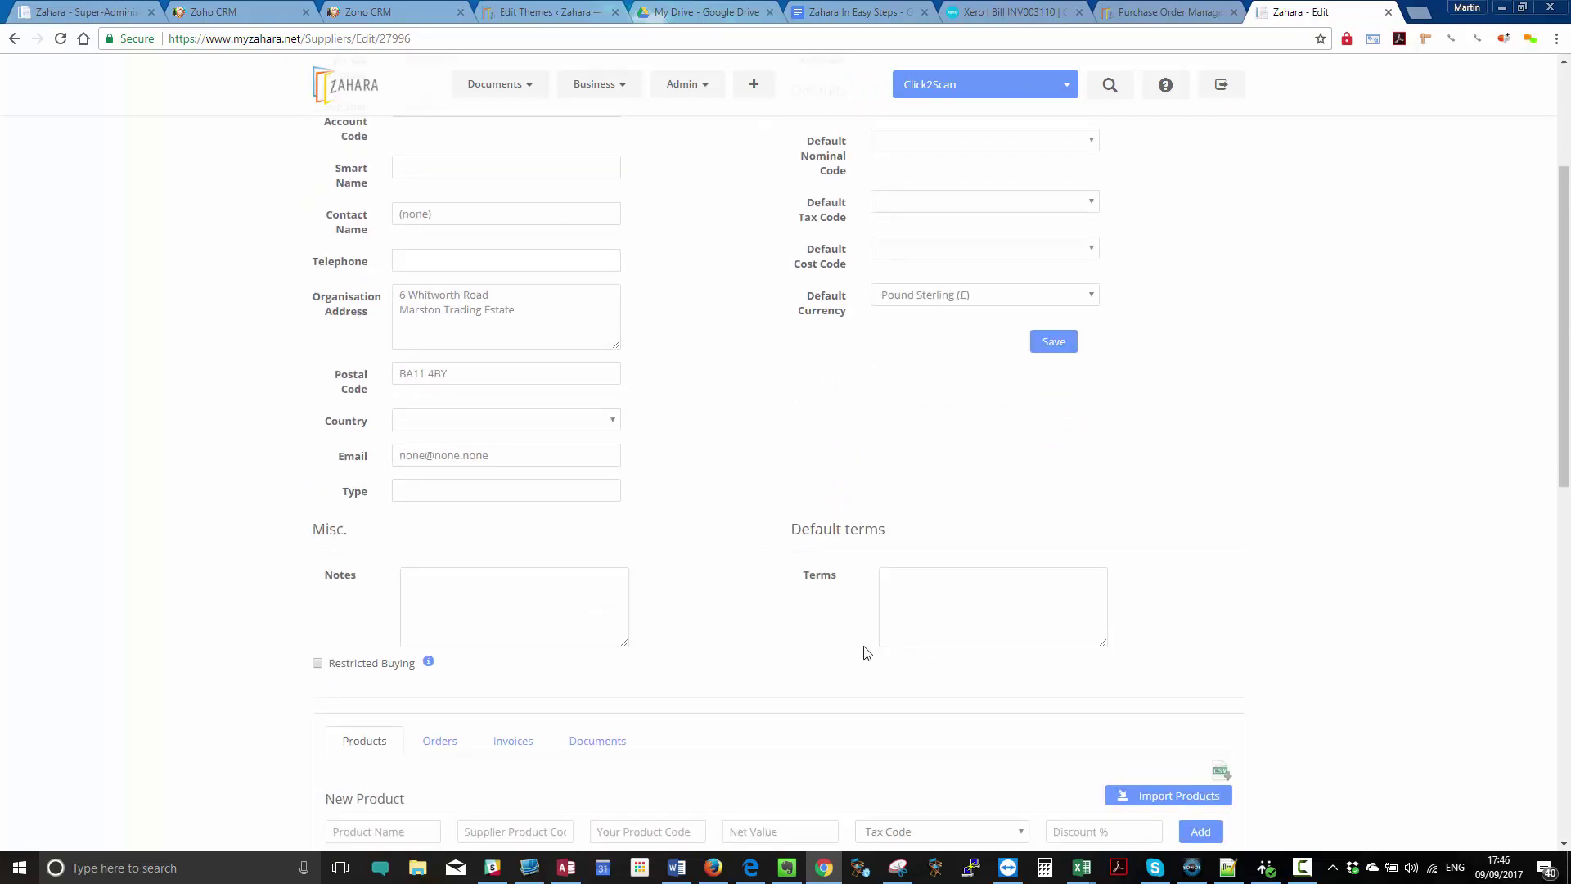
scroll(798, 597, "up", 3)
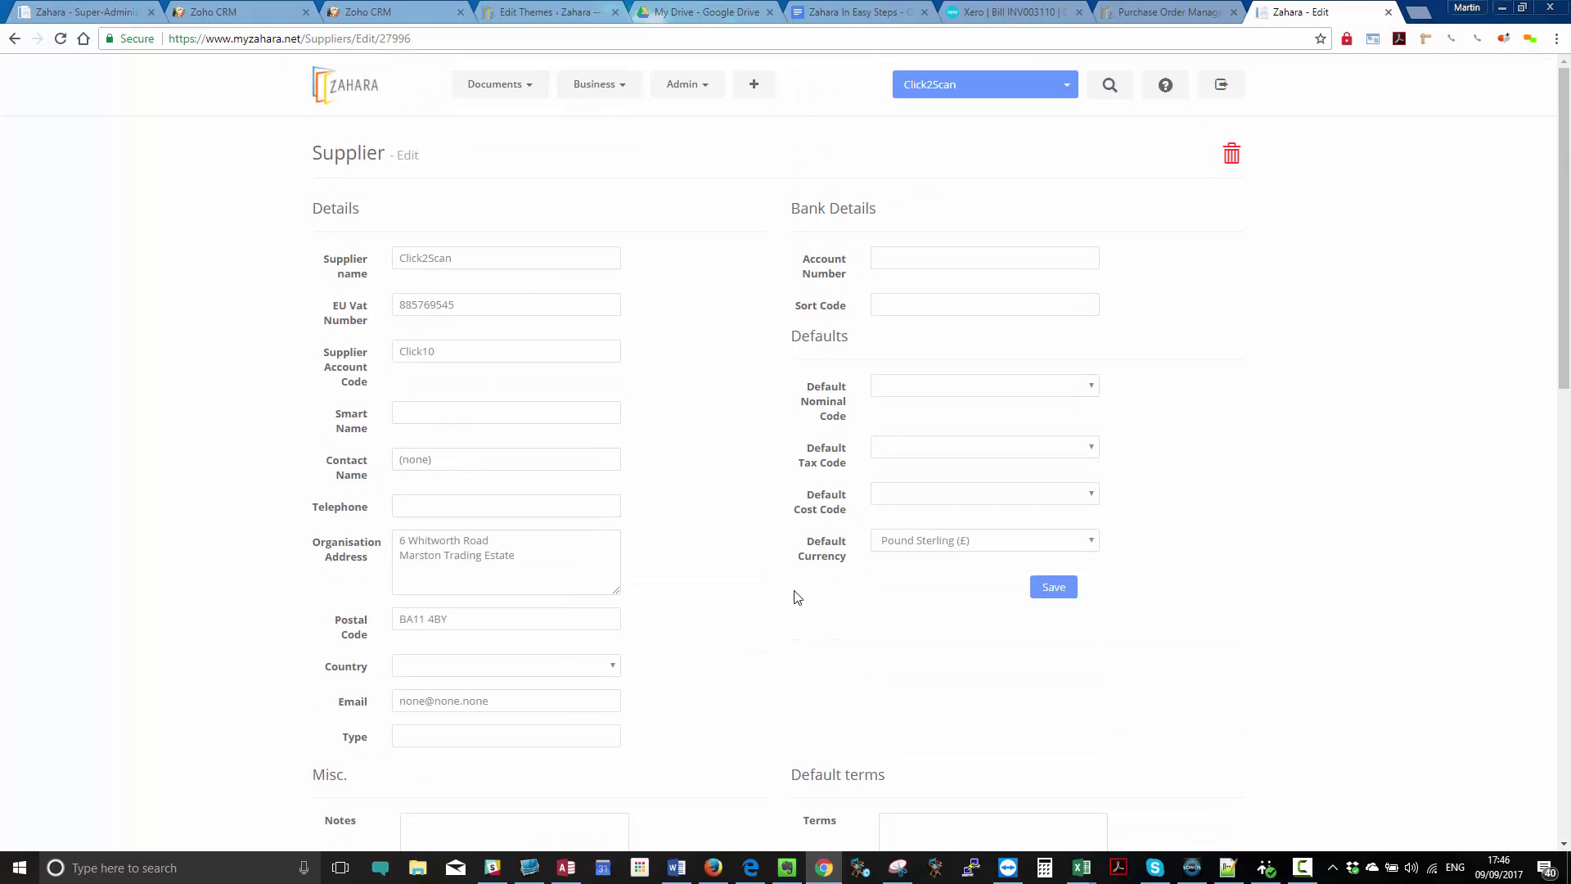
- Open the HQ division's settings and open its Expense Approval purchase order workflow for editing
left_click(599, 84)
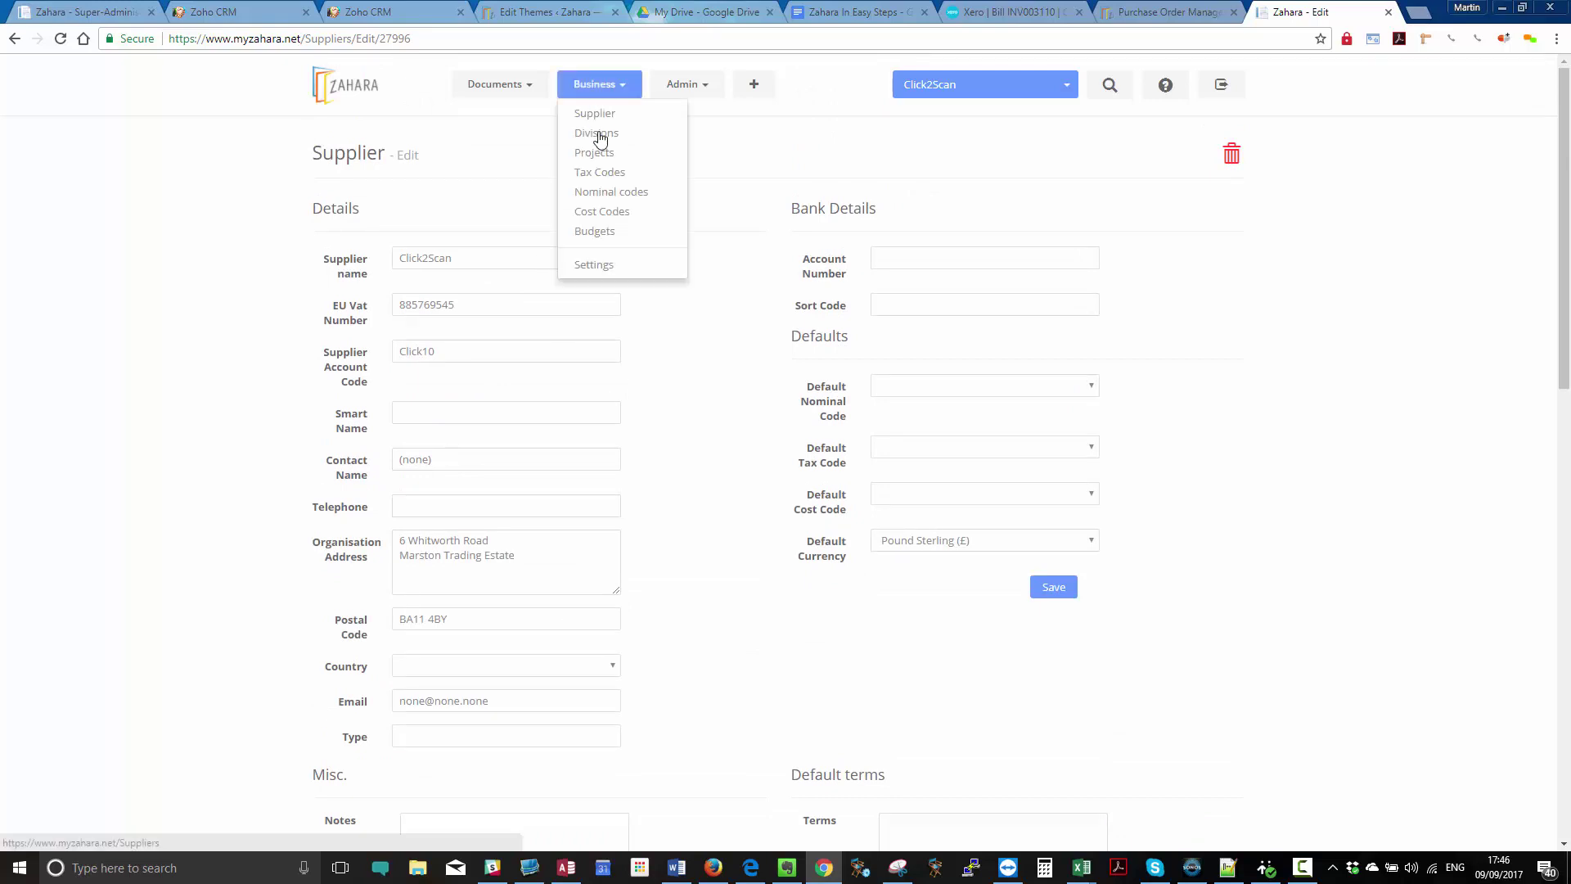
left_click(596, 129)
left_click(503, 245)
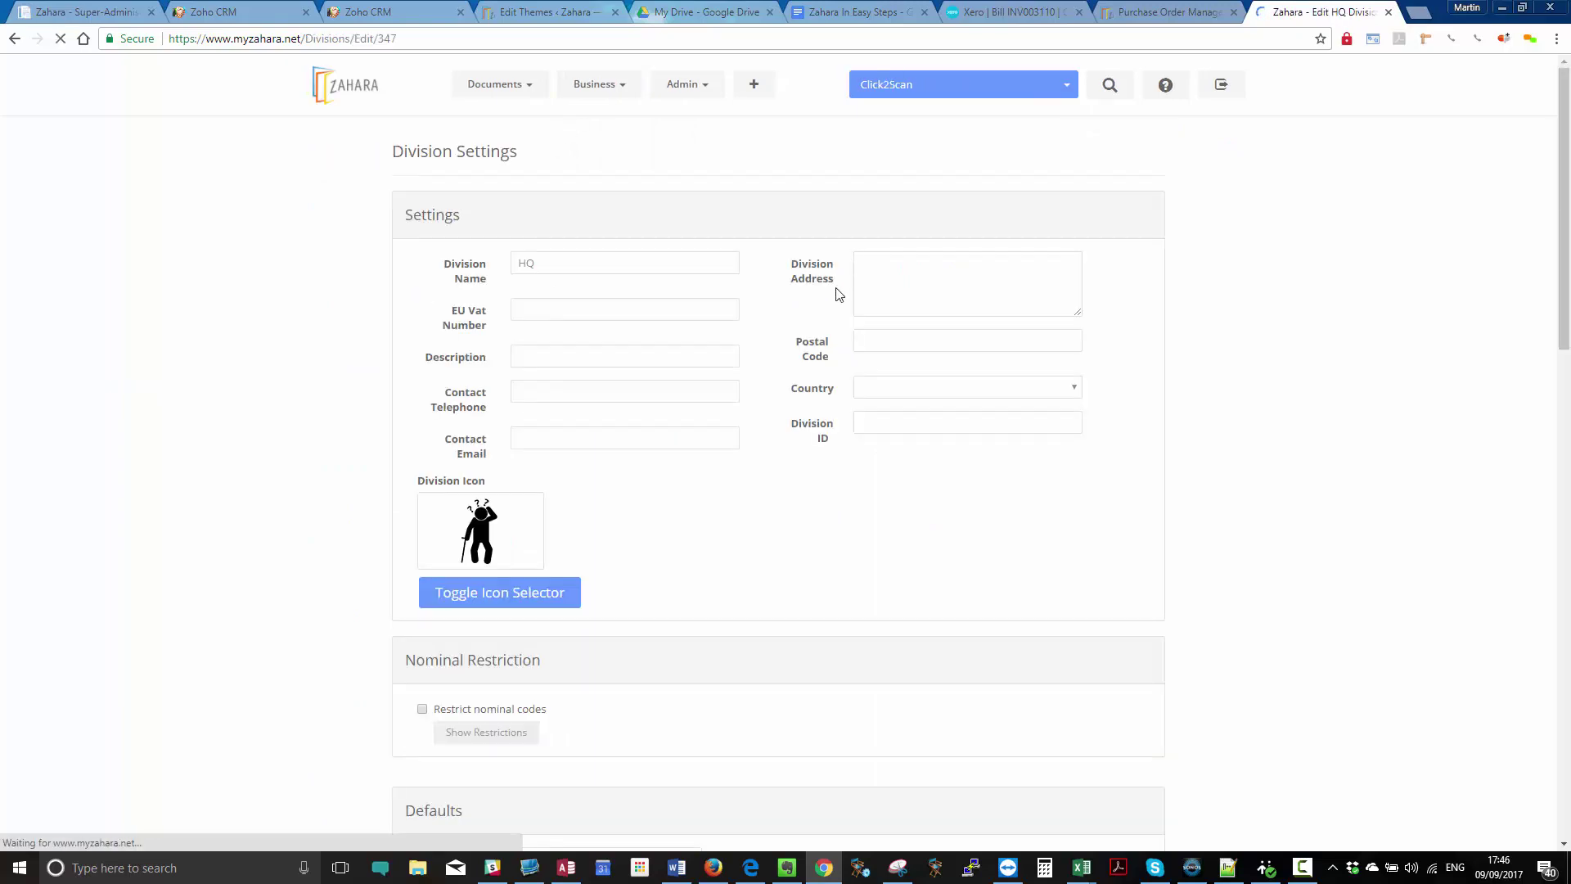
scroll(804, 409, "down", 5)
scroll(803, 413, "down", 8)
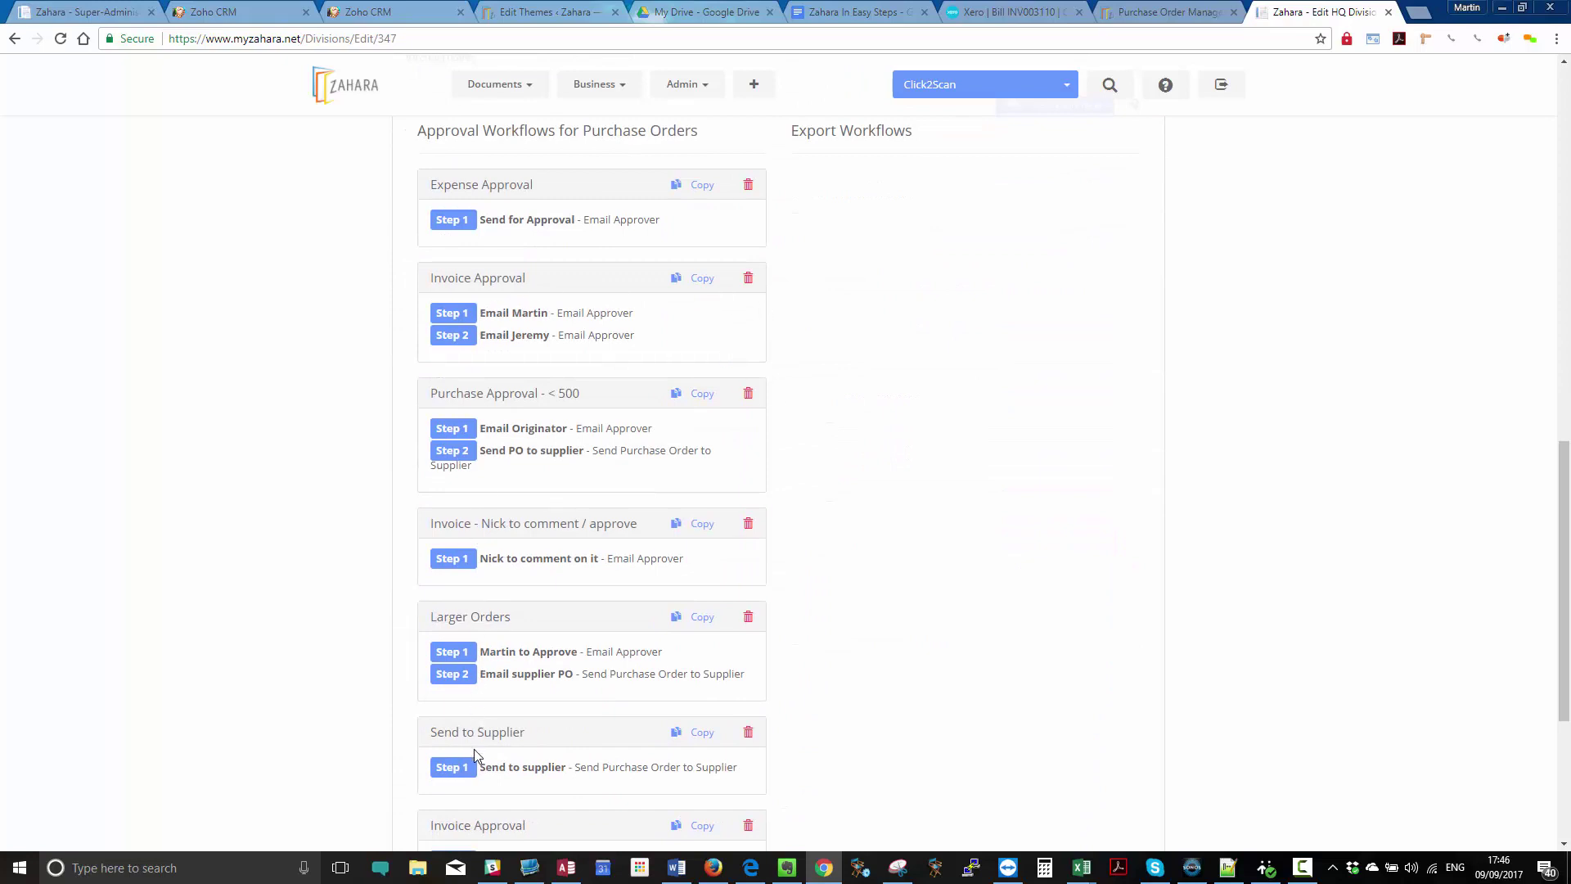
scroll(476, 516, "up", 2)
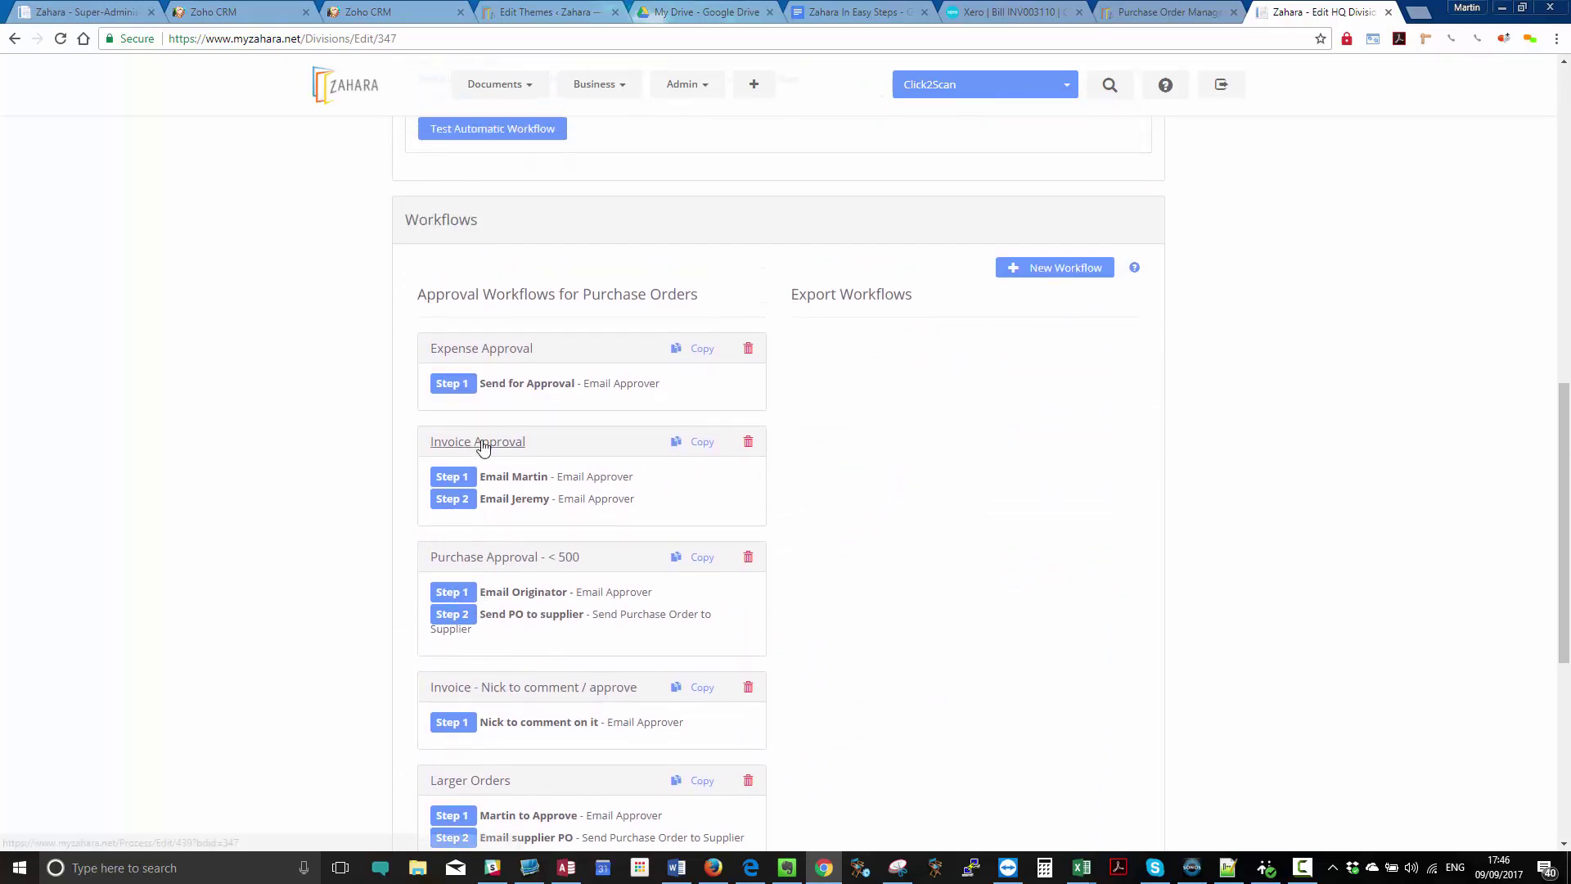
left_click(484, 350)
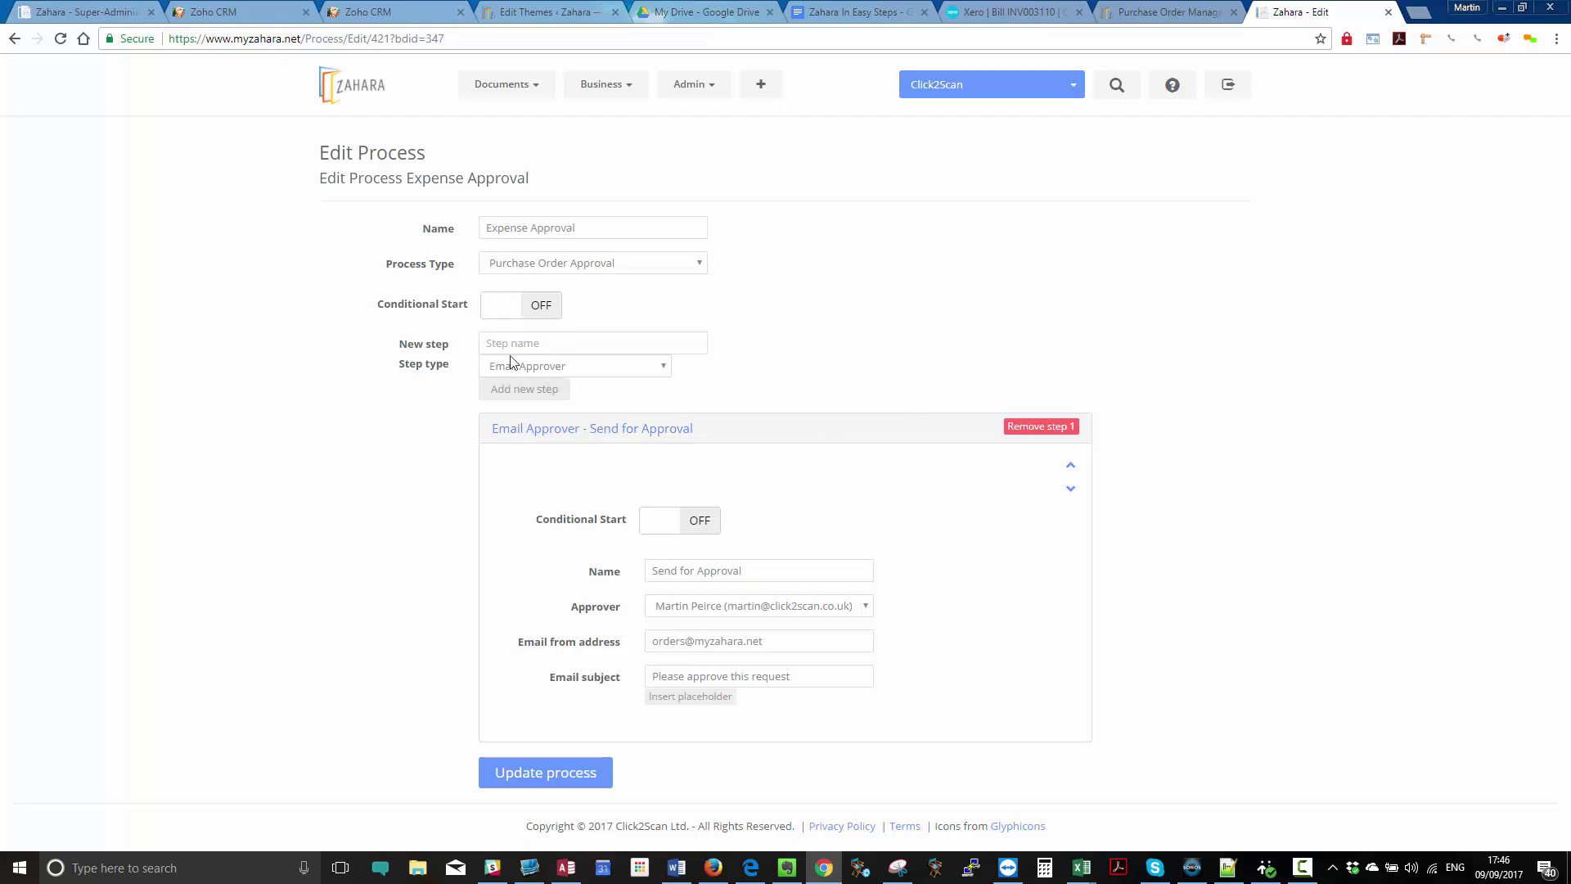
- Enable the Expense Approval process's conditional start with the condition Supplier Name Is Equal To Click2scan, and update the process
left_click(519, 309)
left_click(1004, 346)
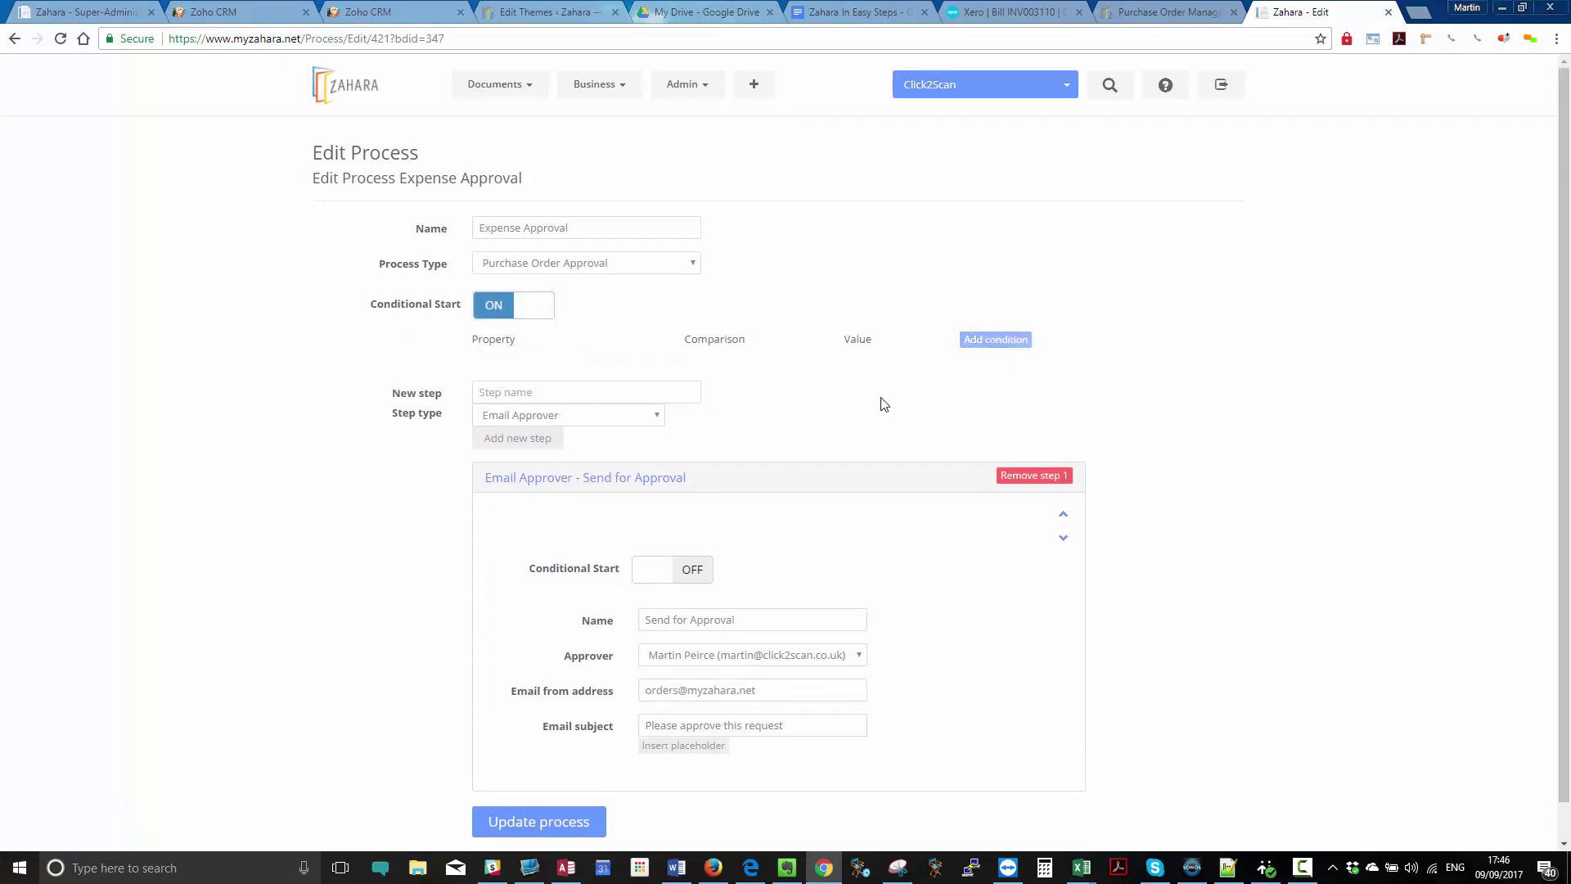
left_click(585, 375)
left_click(520, 480)
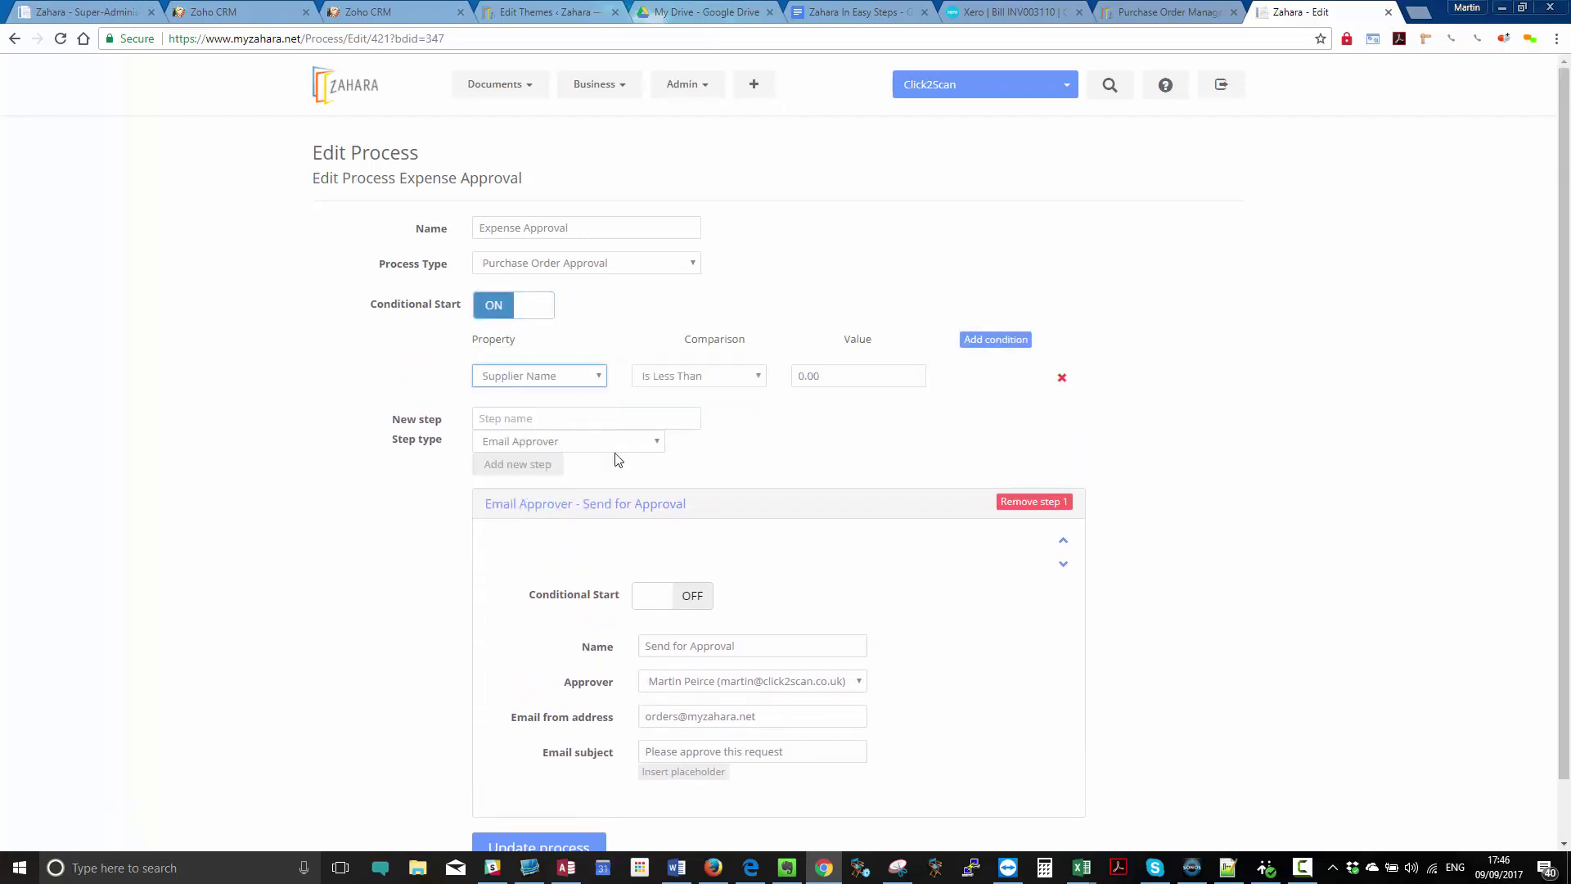
left_click(736, 376)
left_click(737, 375)
left_click(822, 375)
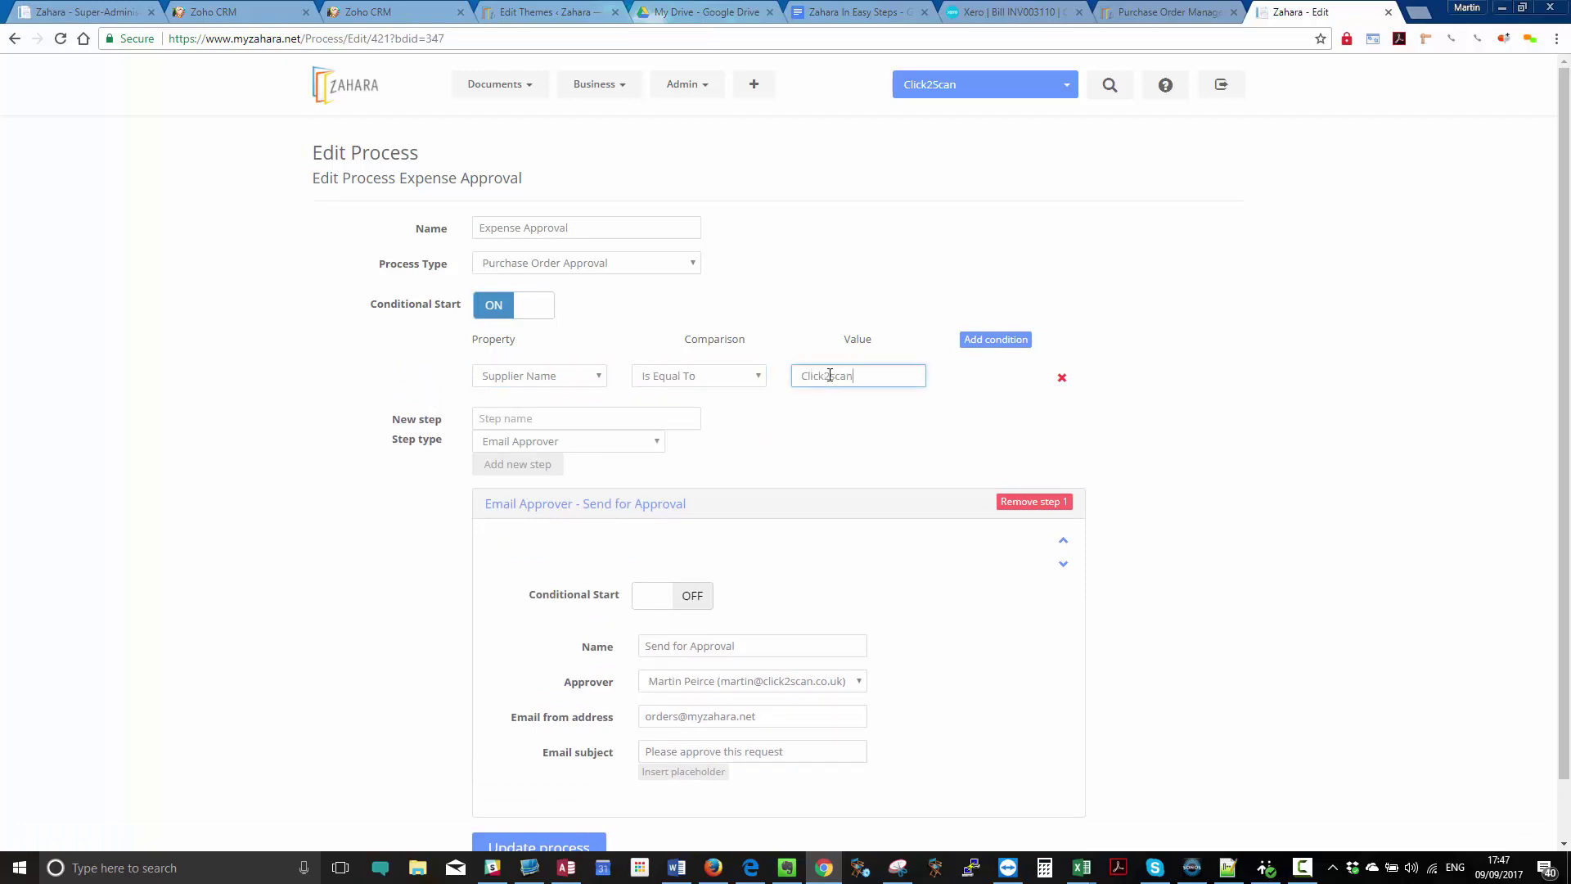
left_click(872, 273)
scroll(766, 438, "down", 2)
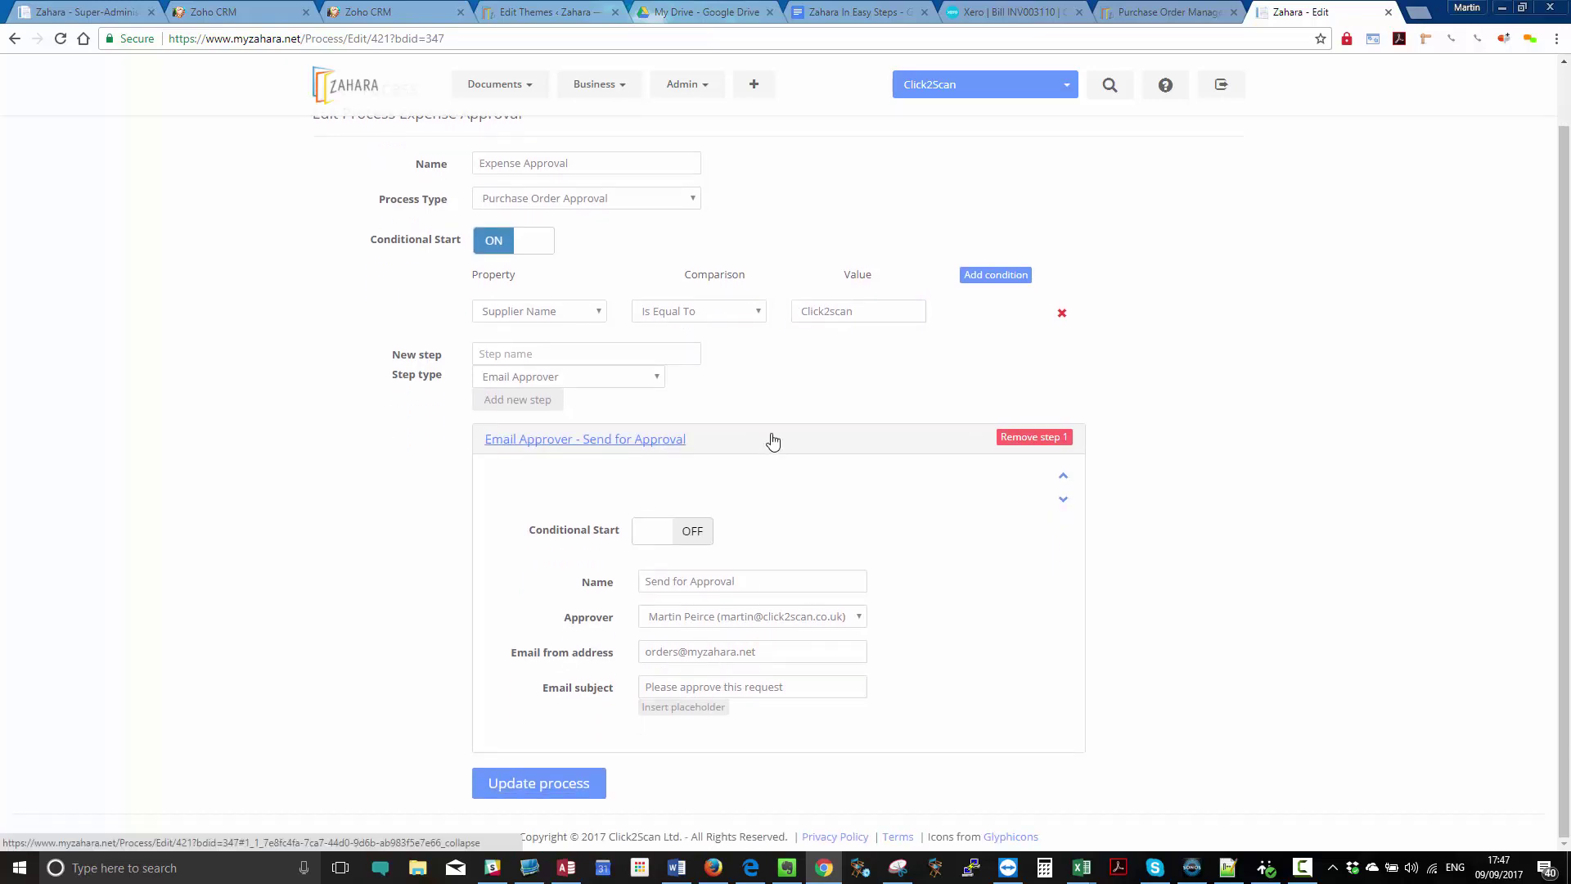
left_click(562, 792)
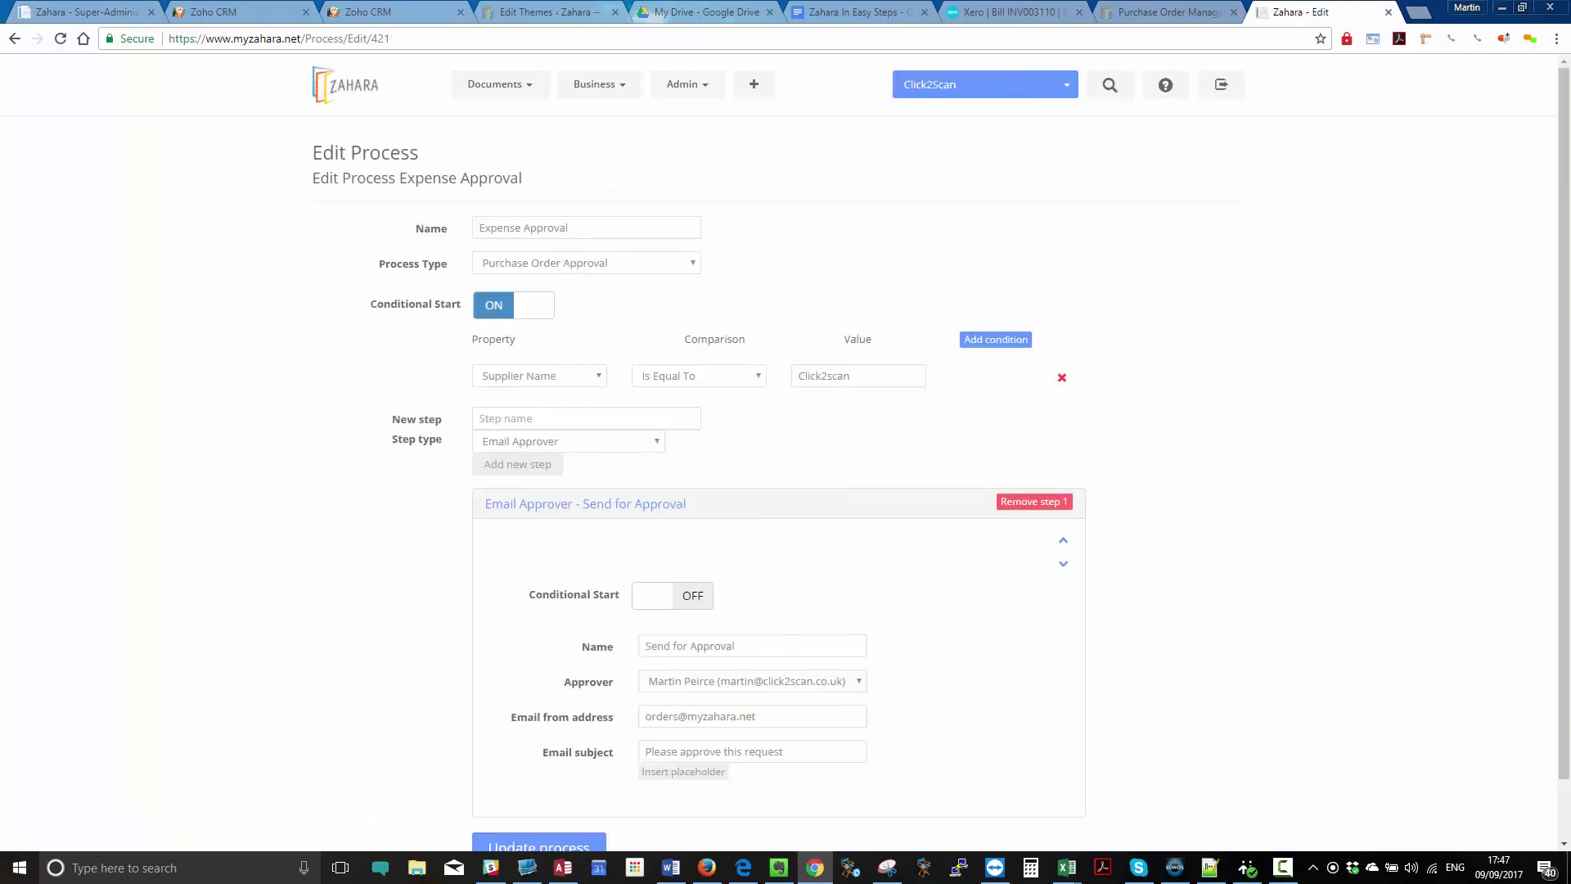
- Reopen the HQ division's settings and check its default purchase order workflow
left_click(604, 84)
left_click(616, 131)
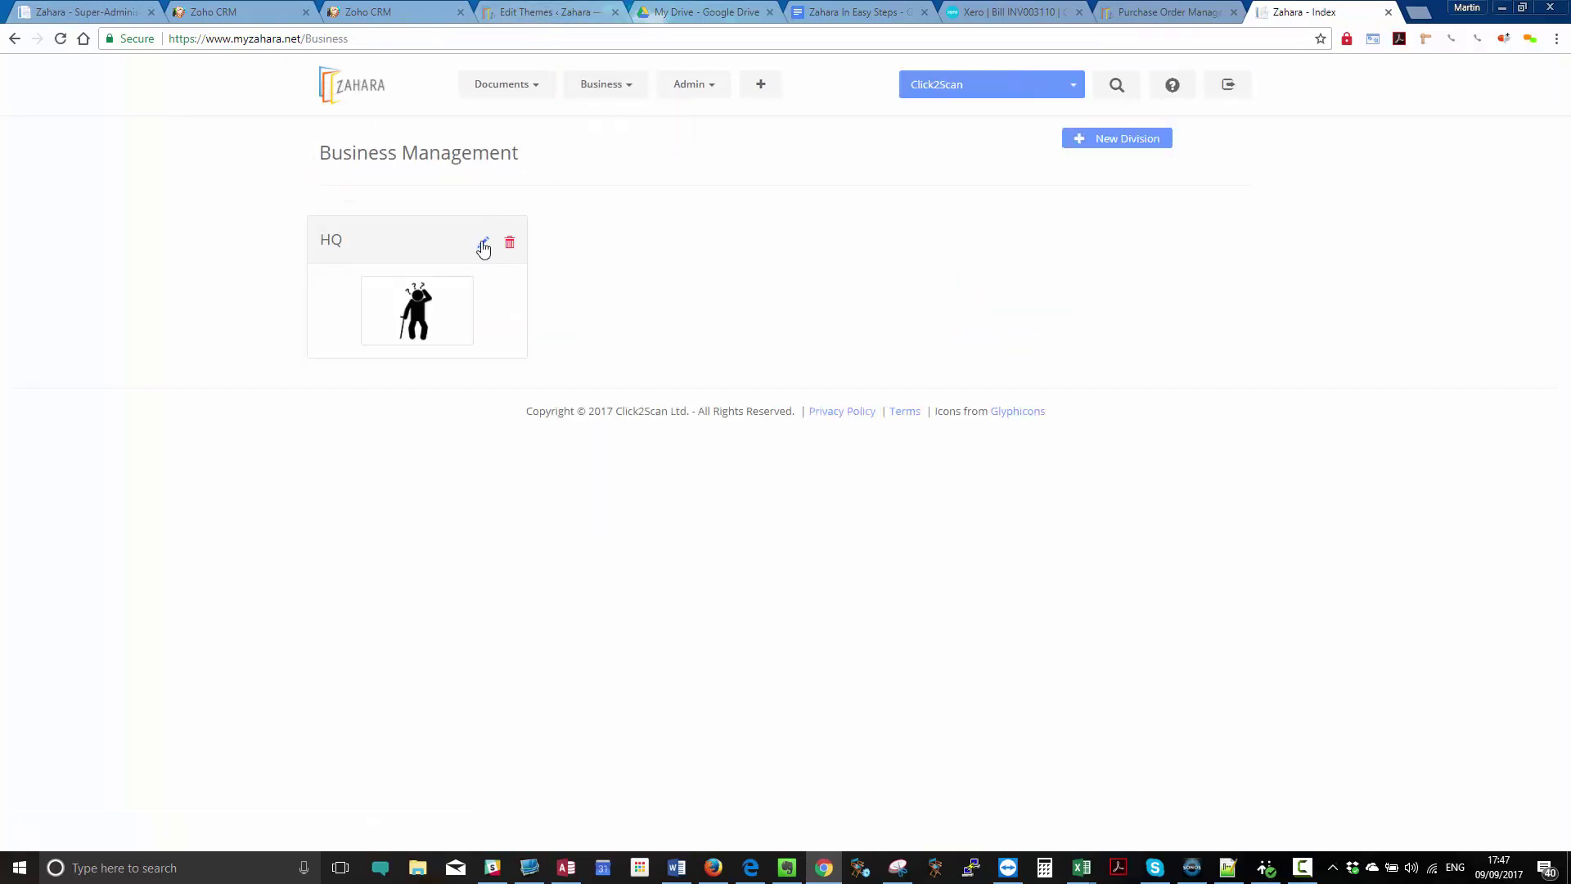
left_click(484, 243)
scroll(663, 524, "down", 6)
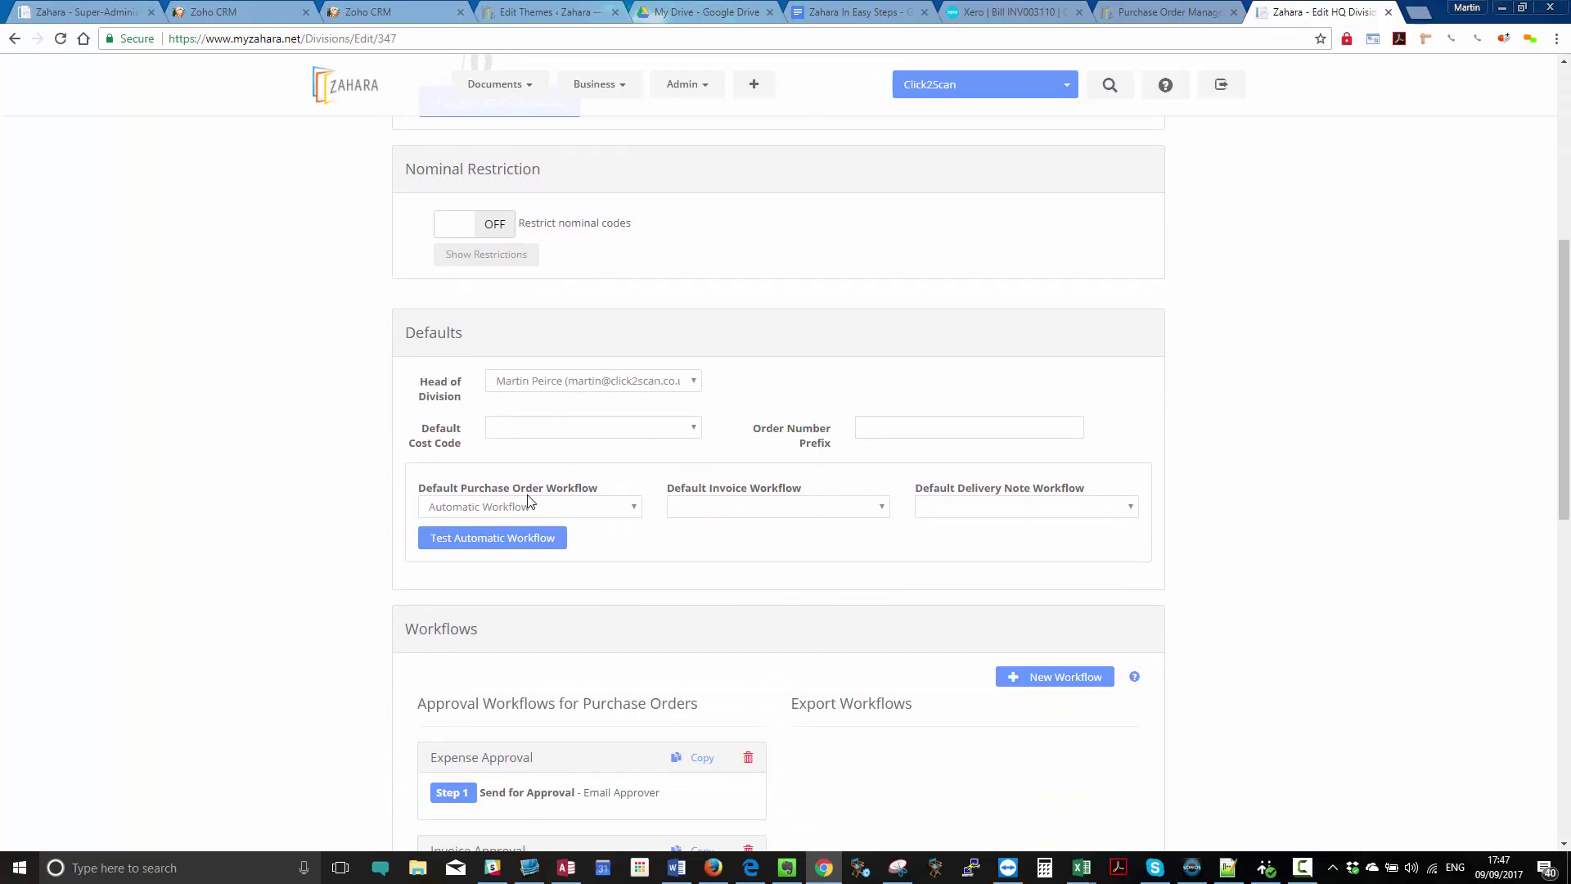
scroll(528, 501, "up", 5)
- Start a new purchase order with Click2Scan as the supplier
left_click(753, 84)
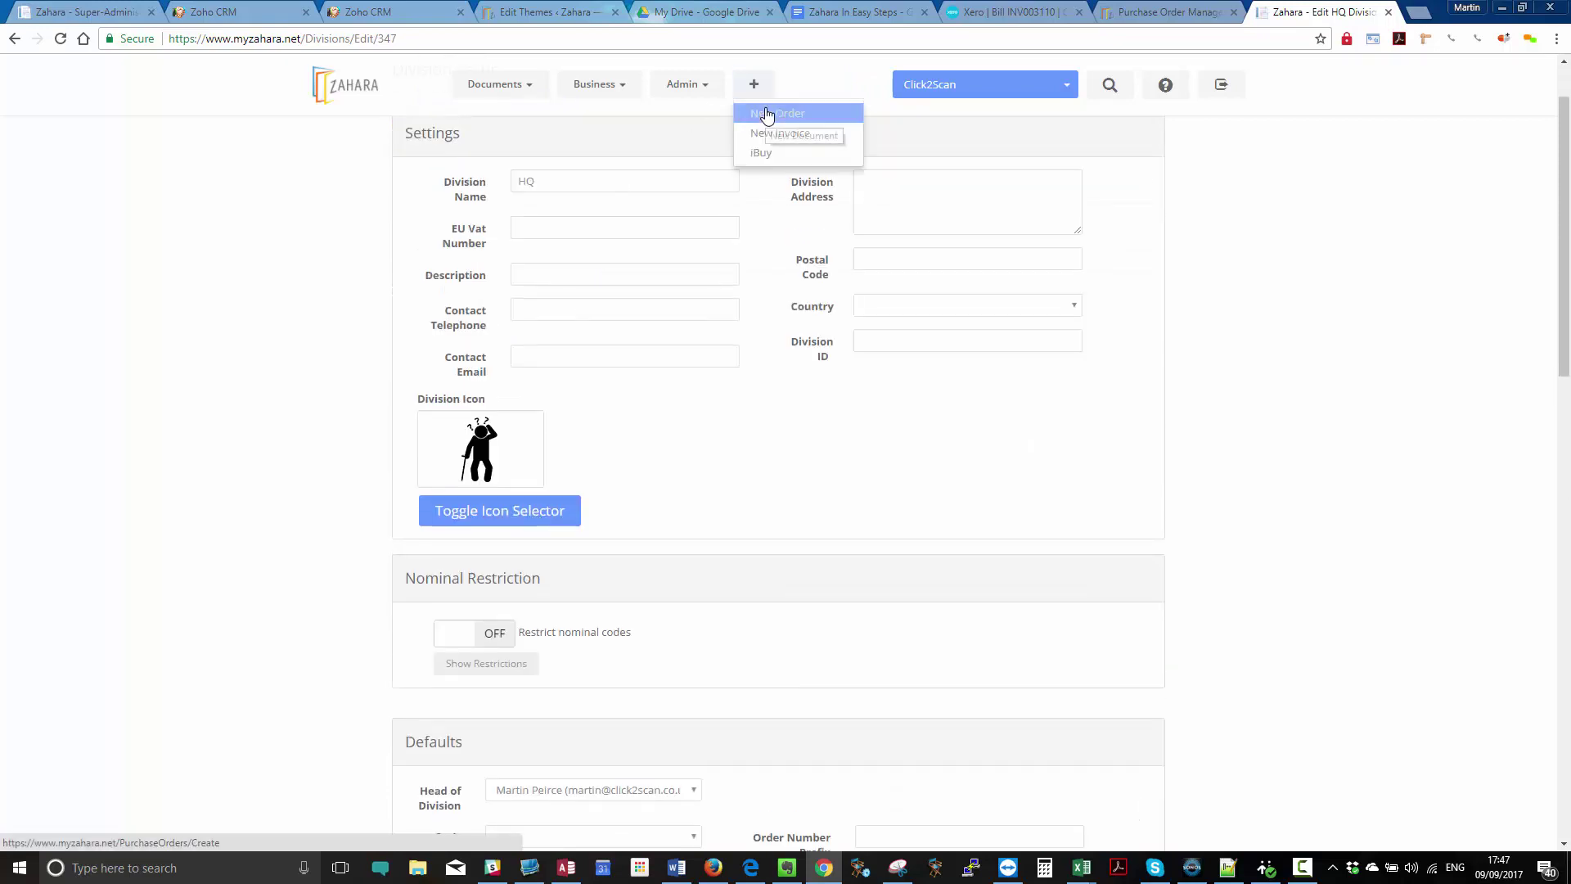
left_click(767, 115)
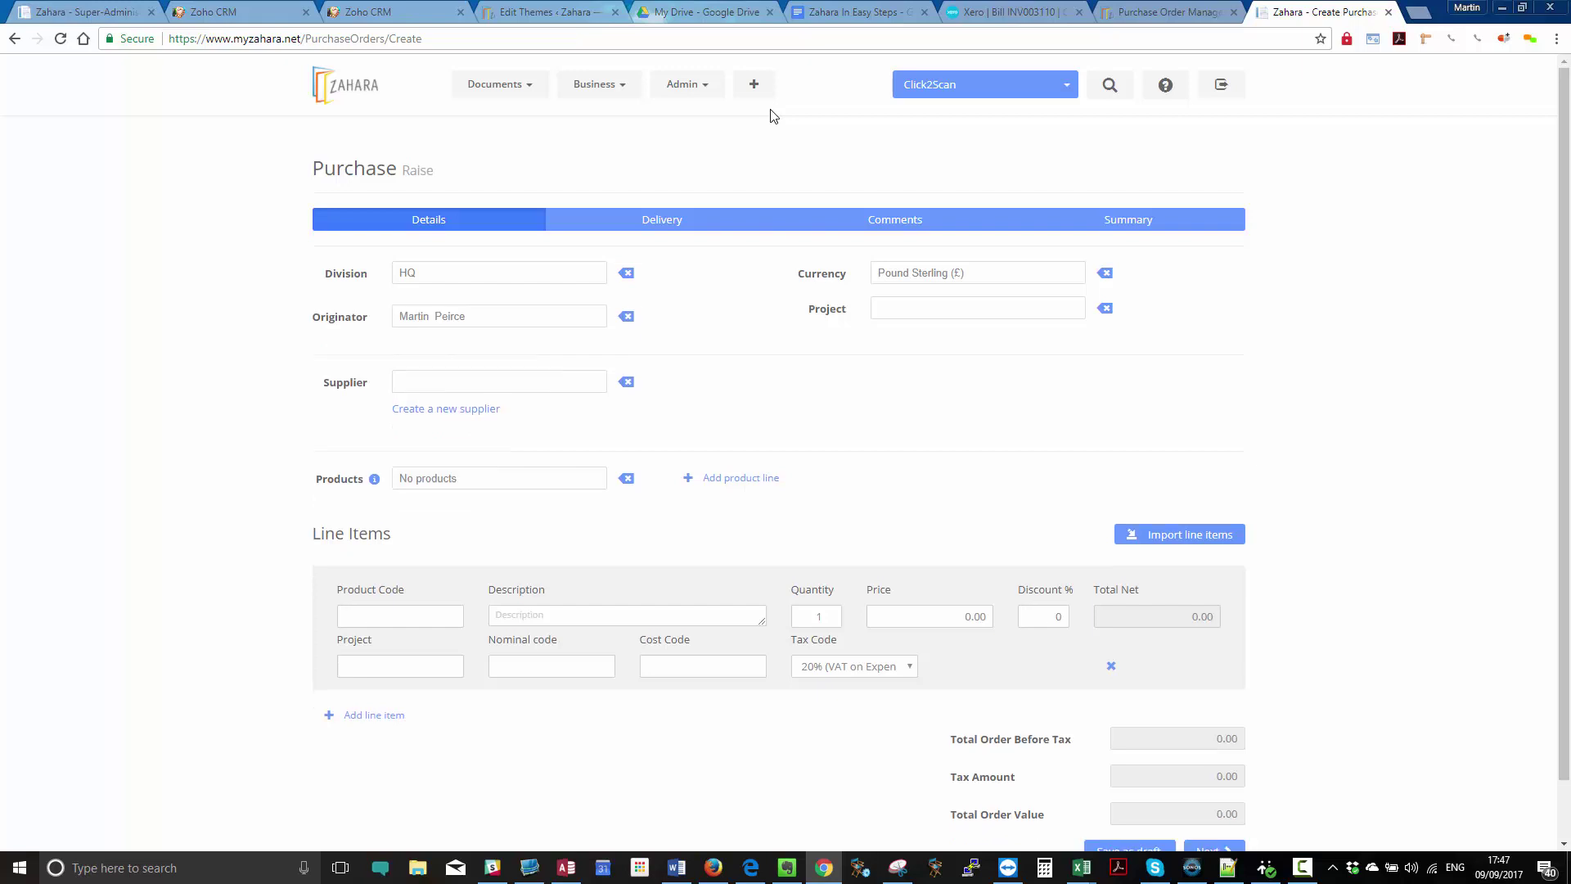
left_click(441, 390)
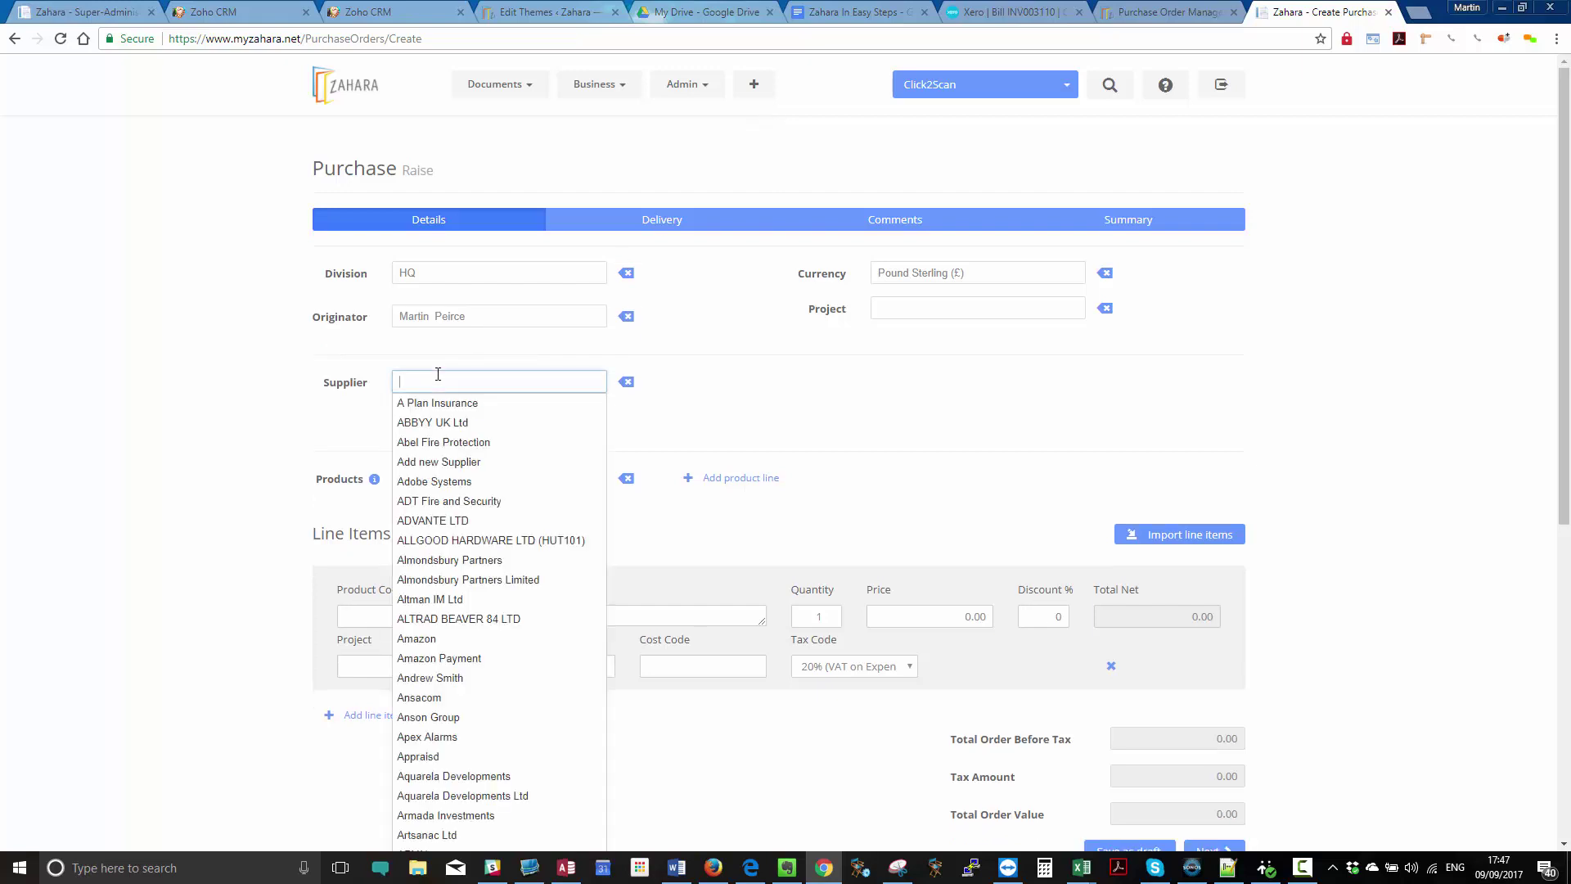
type("click")
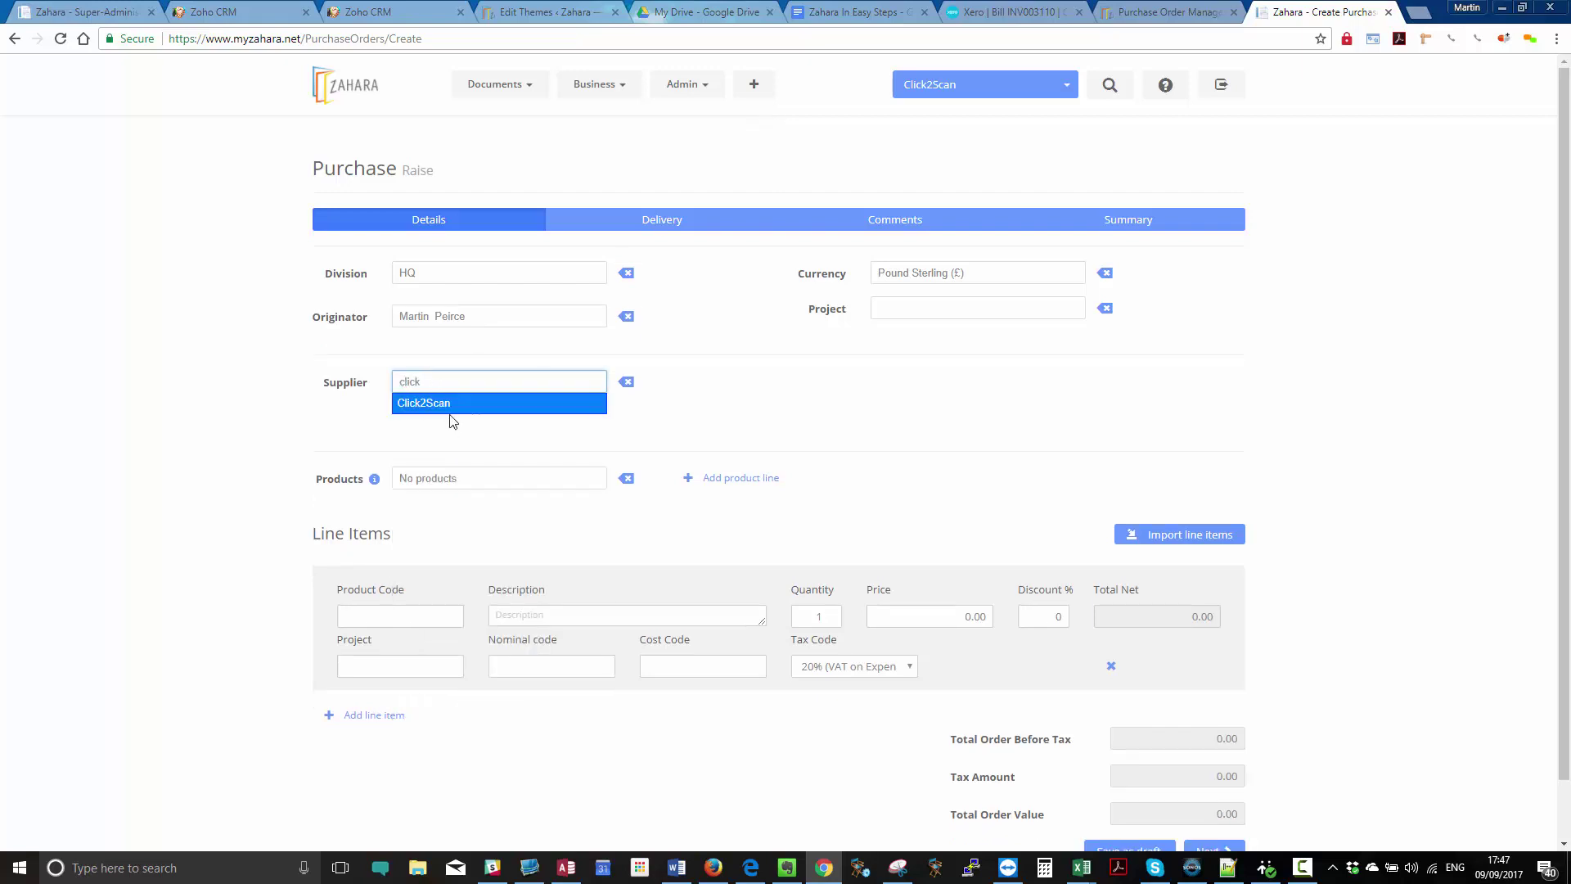
left_click(446, 408)
- Fill in the first line item as "Travel costs - Train" with price 75.00 and nominal code Travel - H/O - 6200
left_click(528, 619)
type("Travel costs - Train")
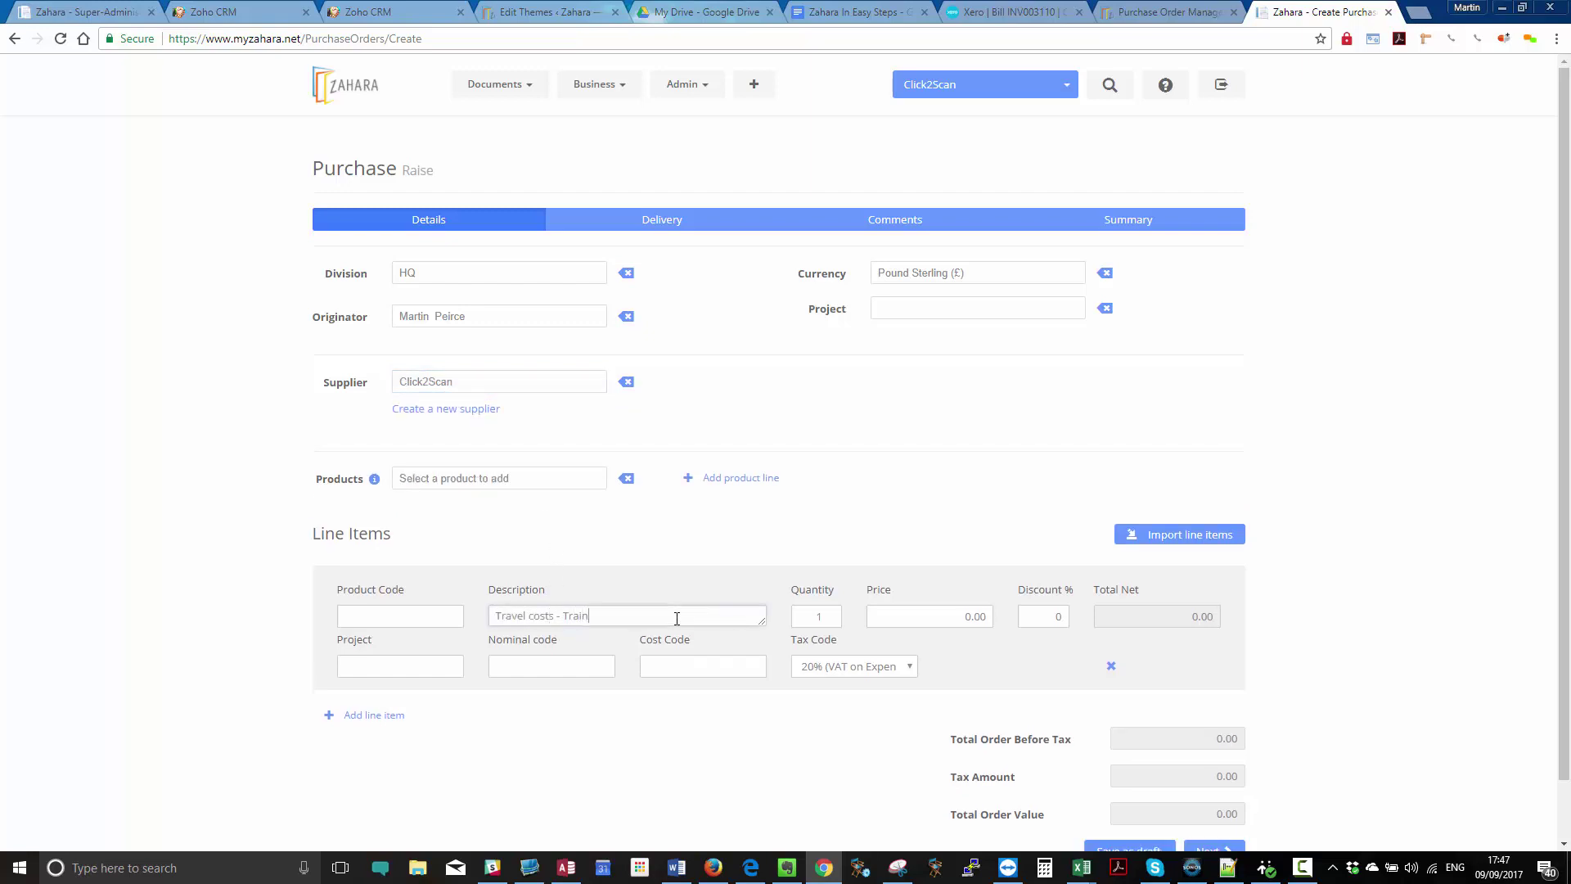
key("Tab")
key("Tab")
type("75.")
left_click(517, 667)
type("travel")
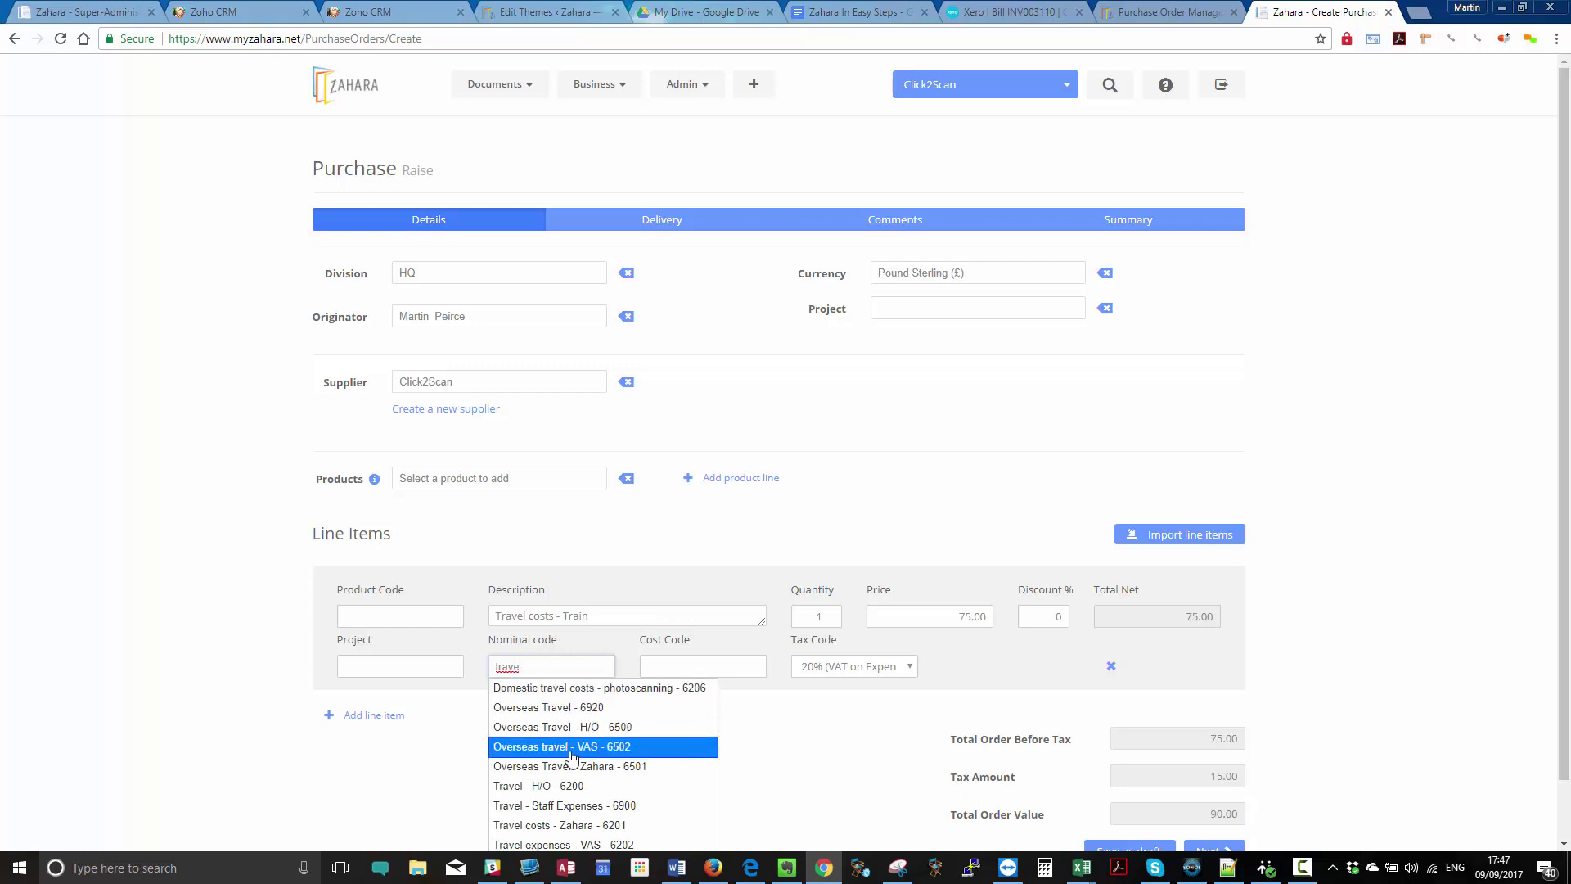
left_click(578, 788)
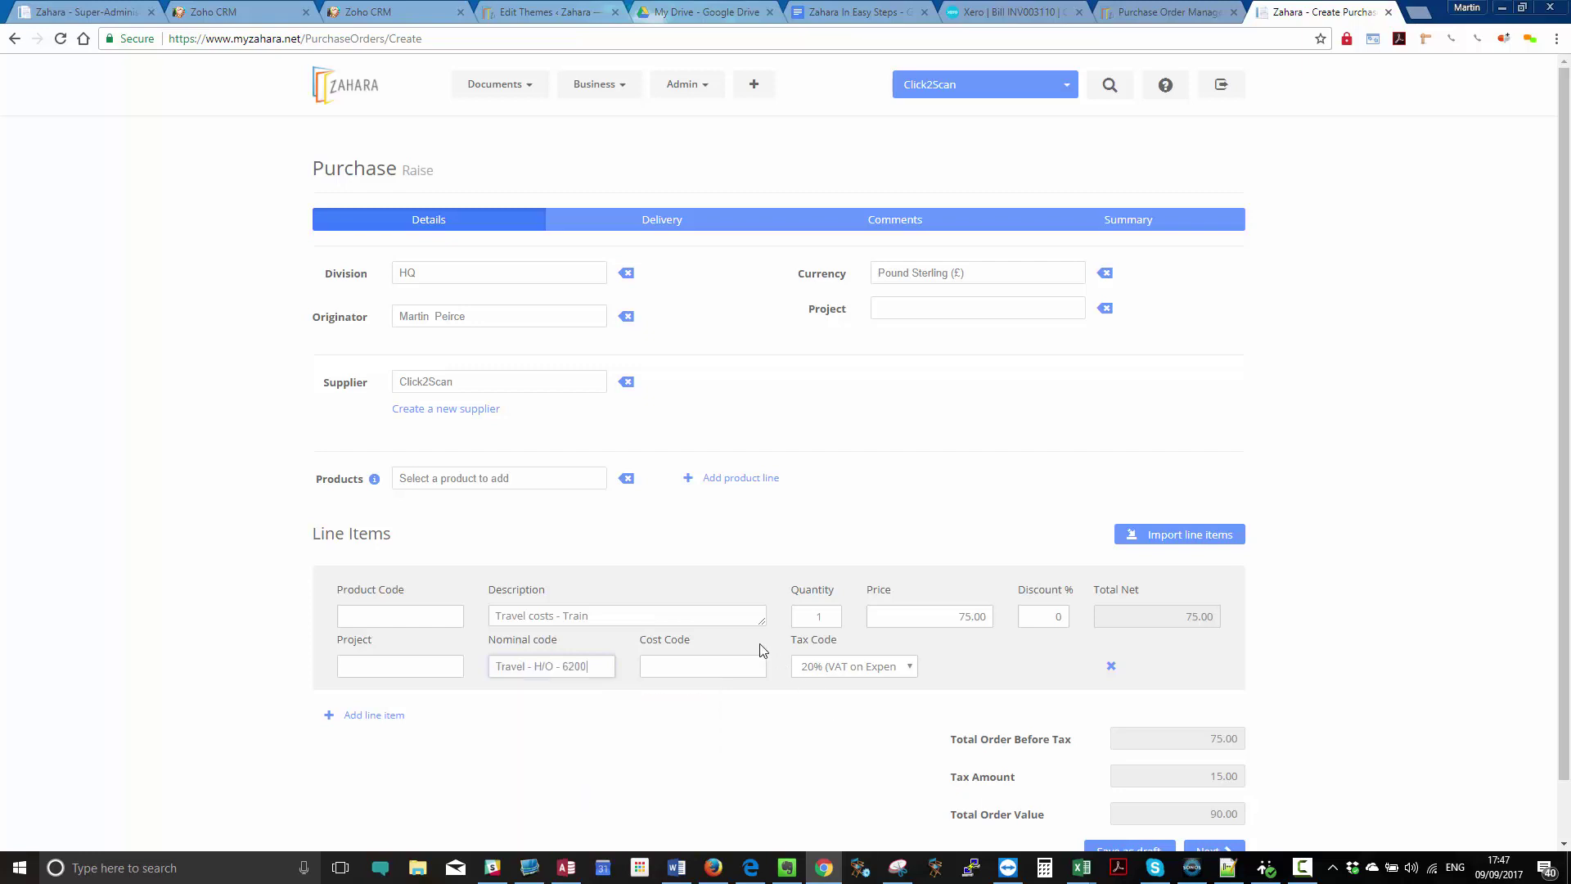
- Add a second line item "Food - overnight stay" with price 32.00 and nominal code Travel - Staff Expenses - 6900
scroll(818, 646, "down", 1)
left_click(376, 651)
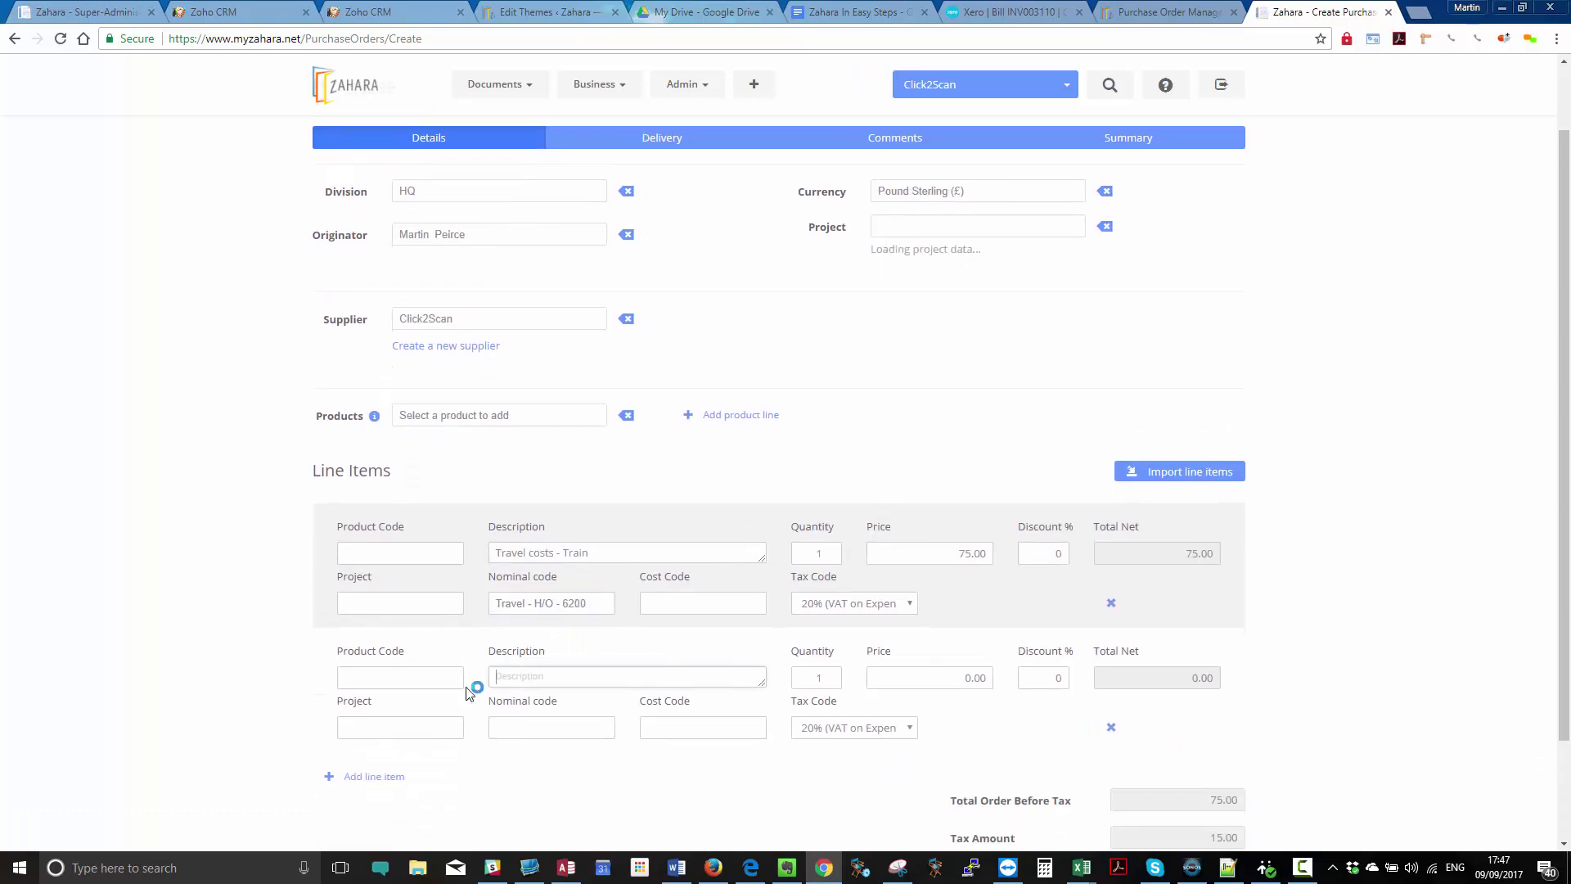
type("Food - ove")
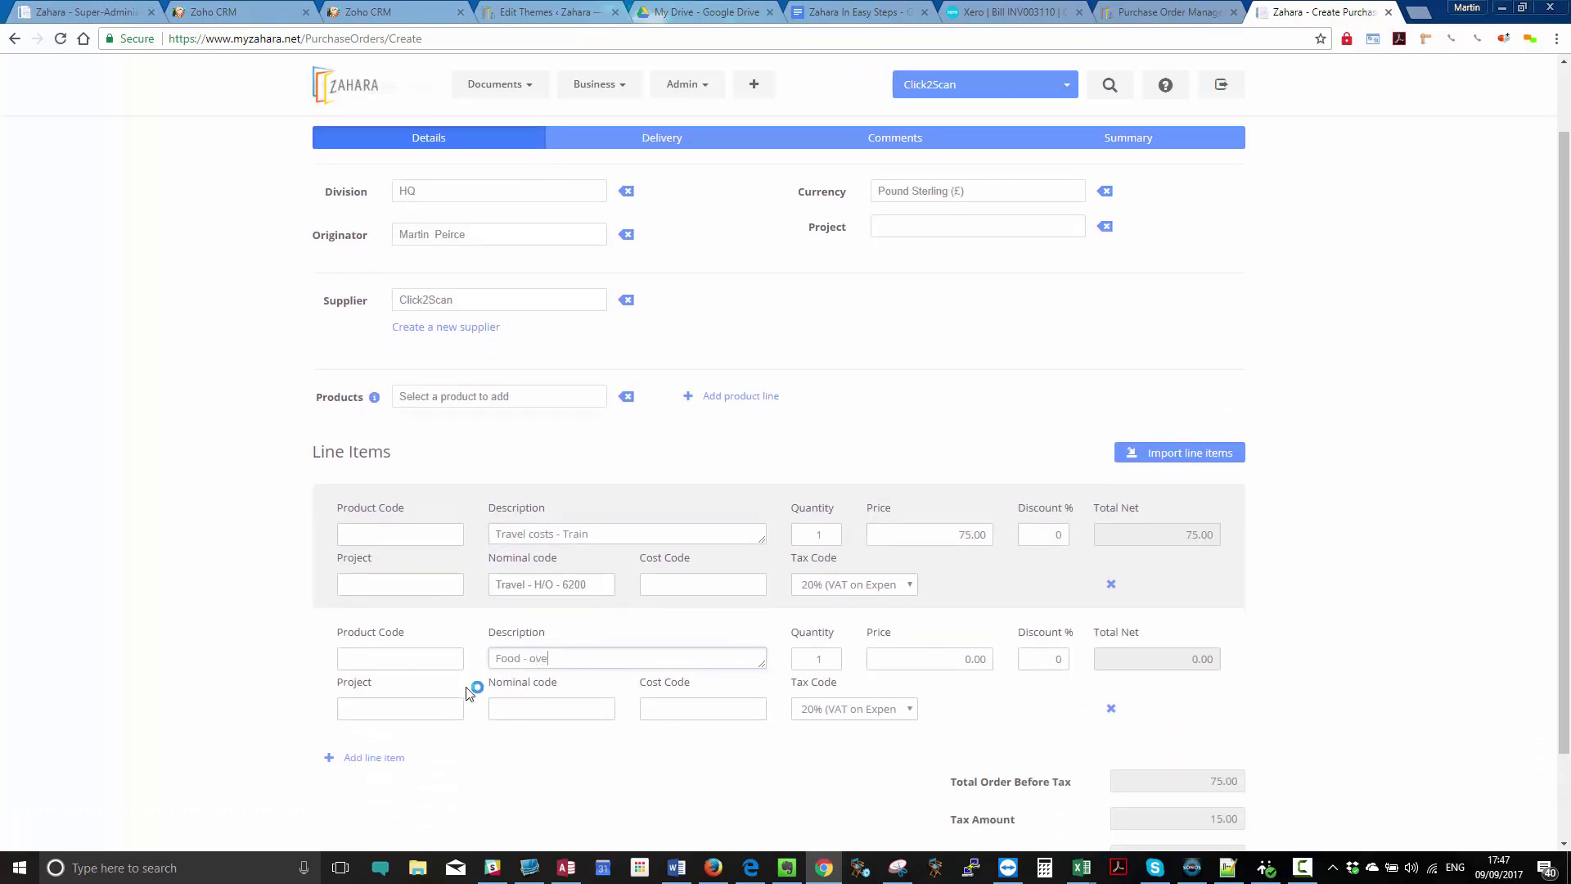
type("rnight stay")
key("Tab")
key("Tab")
type("3")
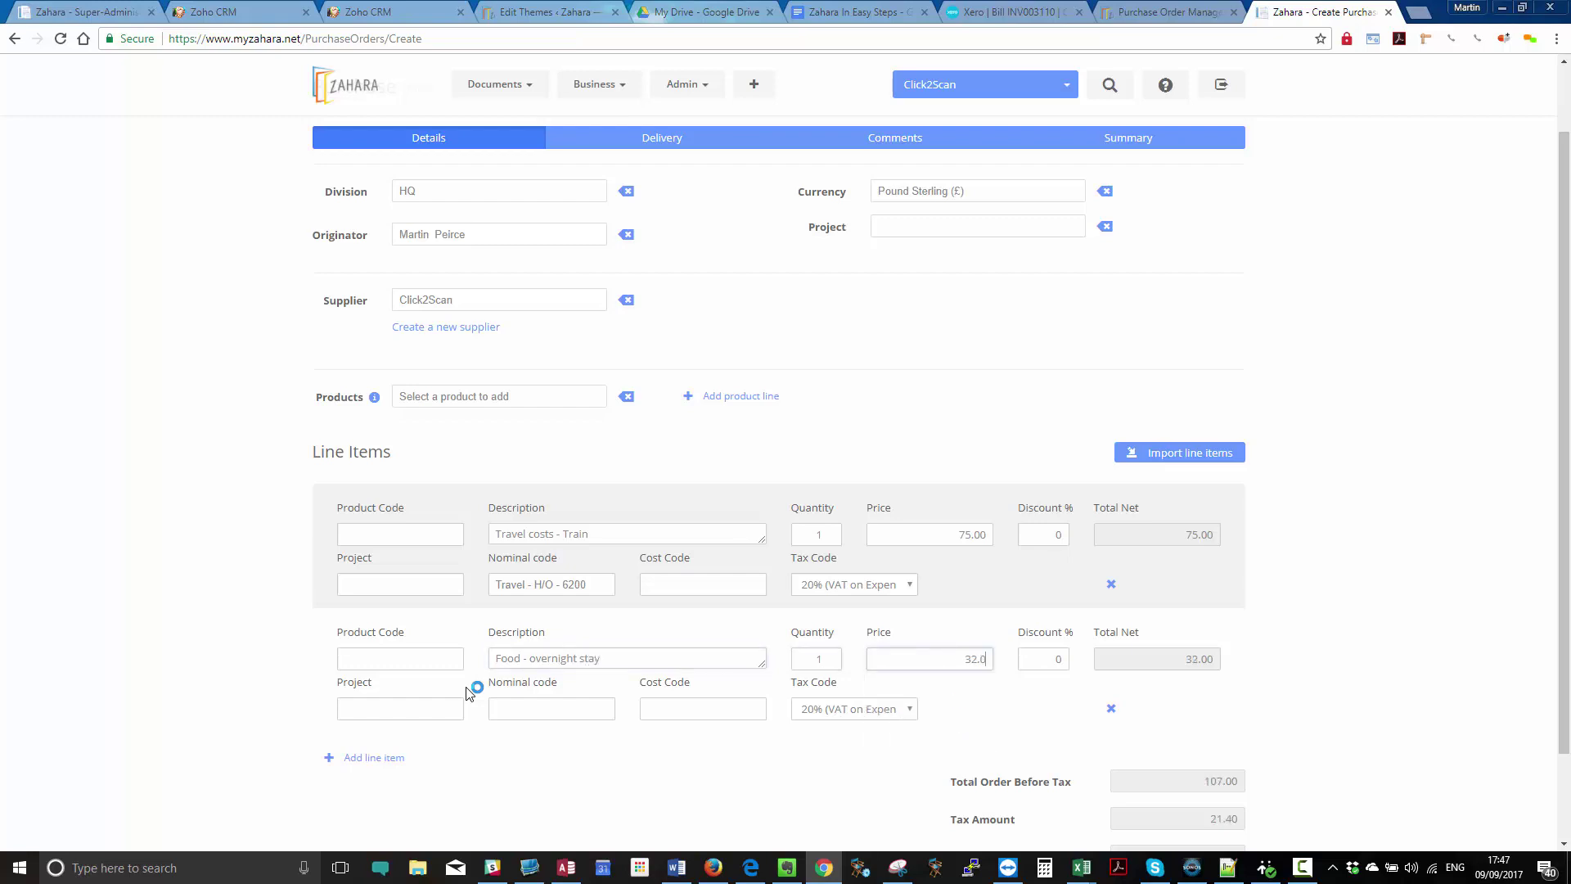
key("Tab")
left_click(540, 708)
type("travel")
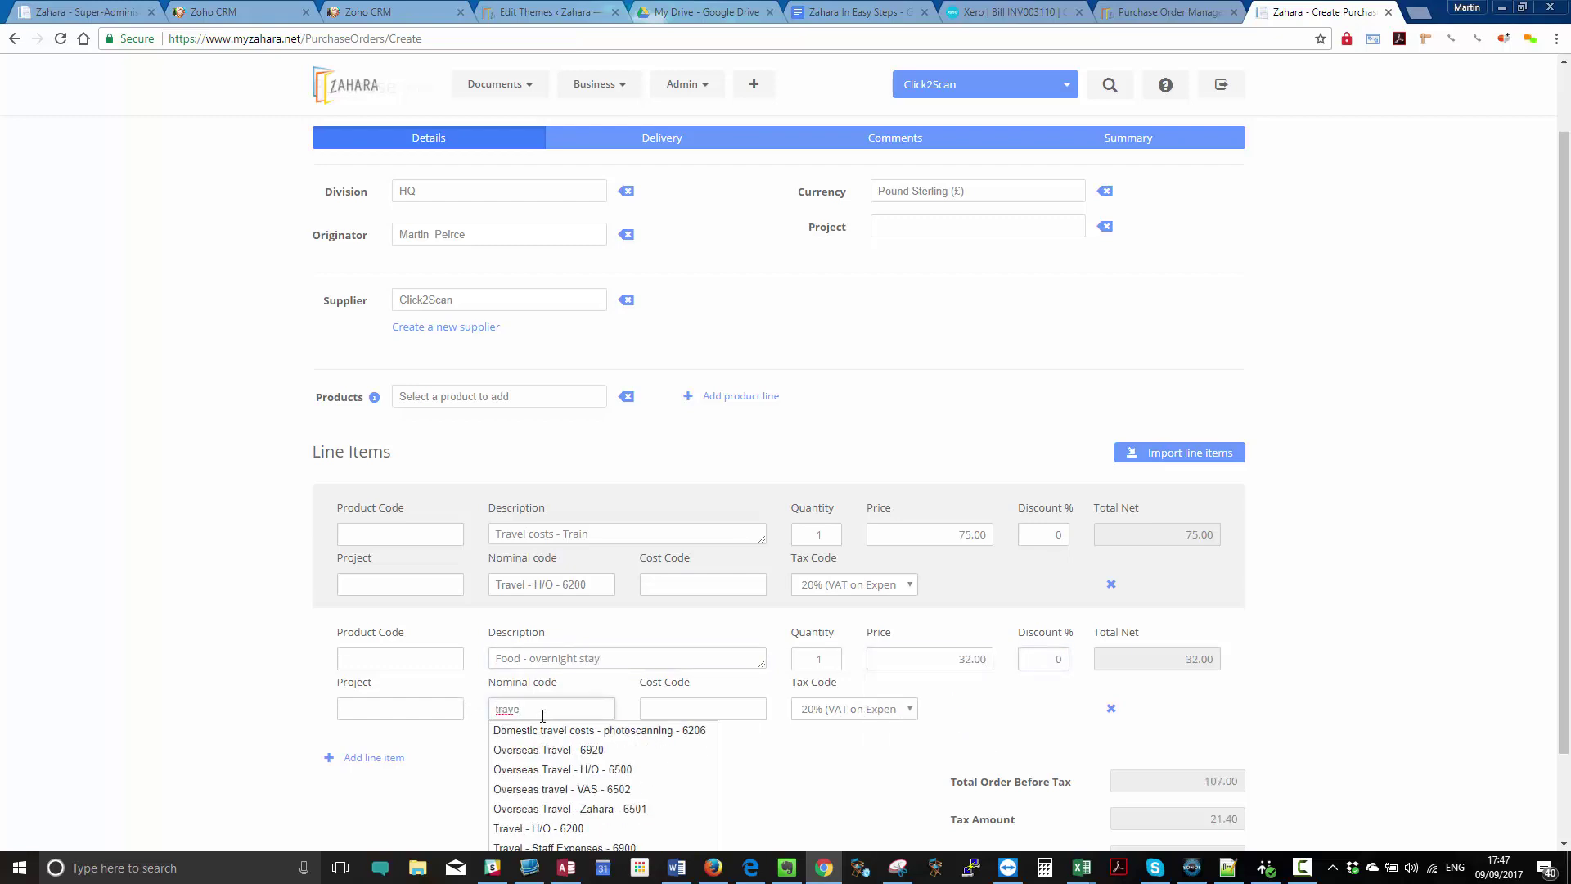
scroll(559, 720, "down", 1)
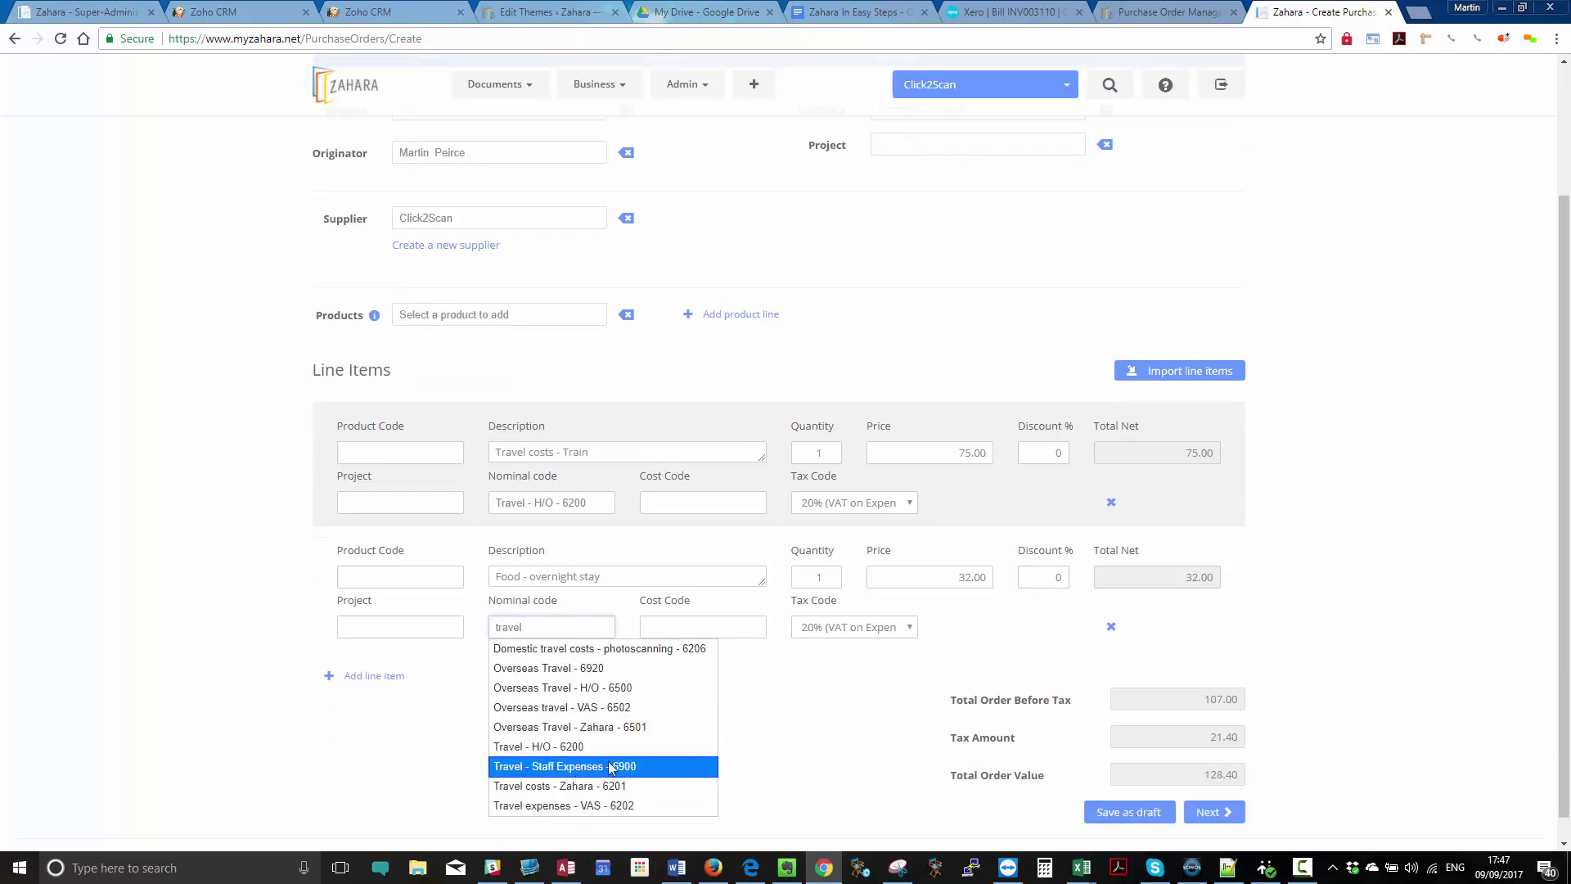
left_click(556, 762)
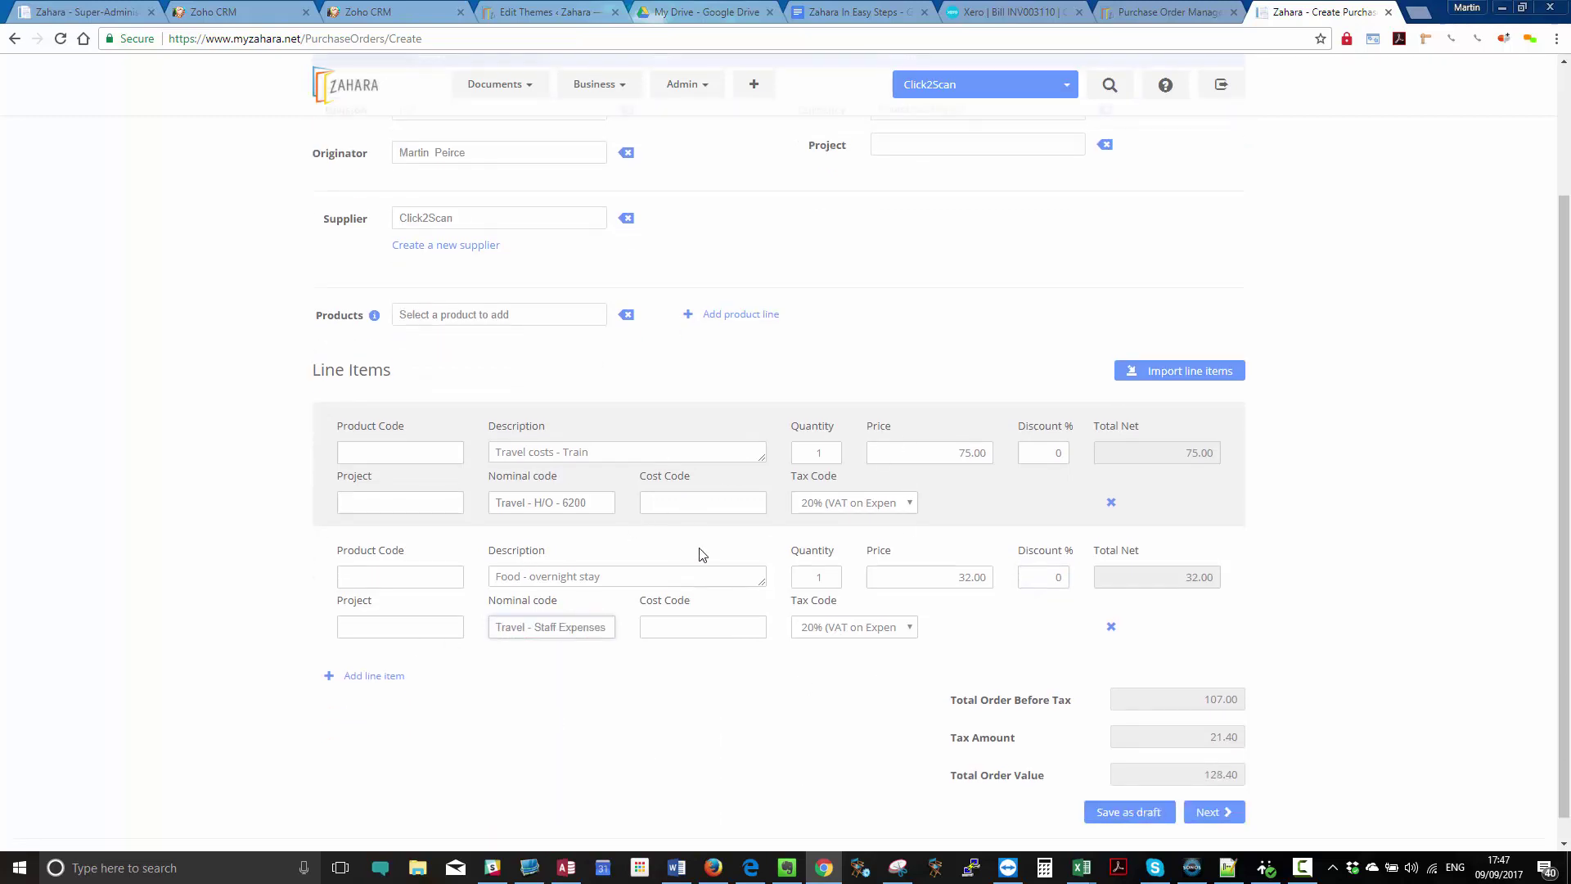
- Continue past the delivery details to the comments stage and upload Invoice-4747474799.pdf from Downloads as the receipt document
left_click(1201, 814)
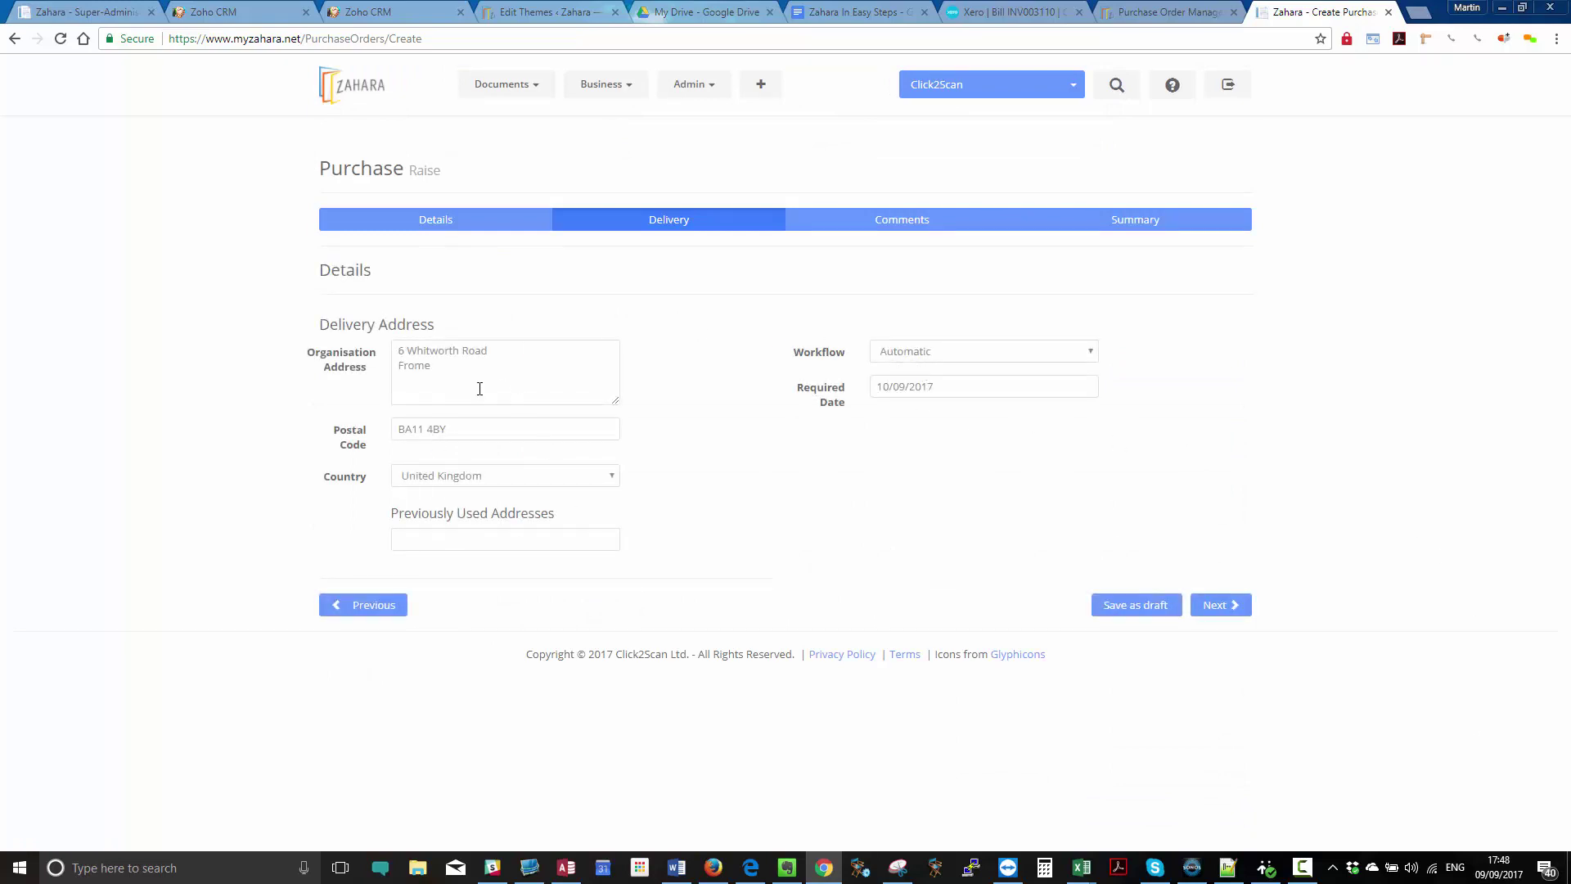
left_click(1222, 605)
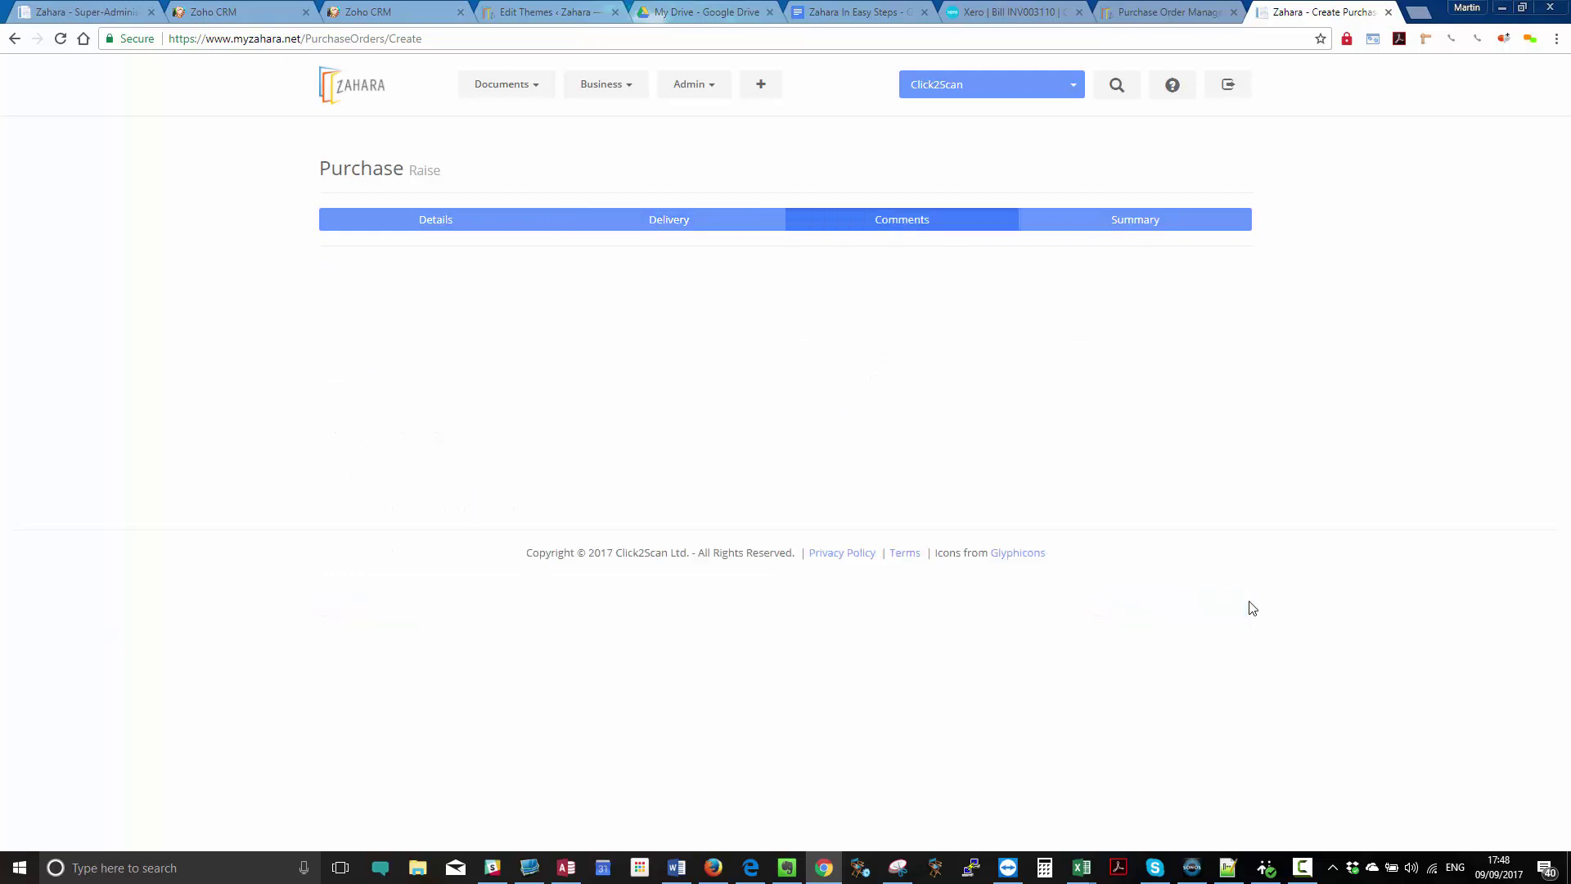
left_click(380, 472)
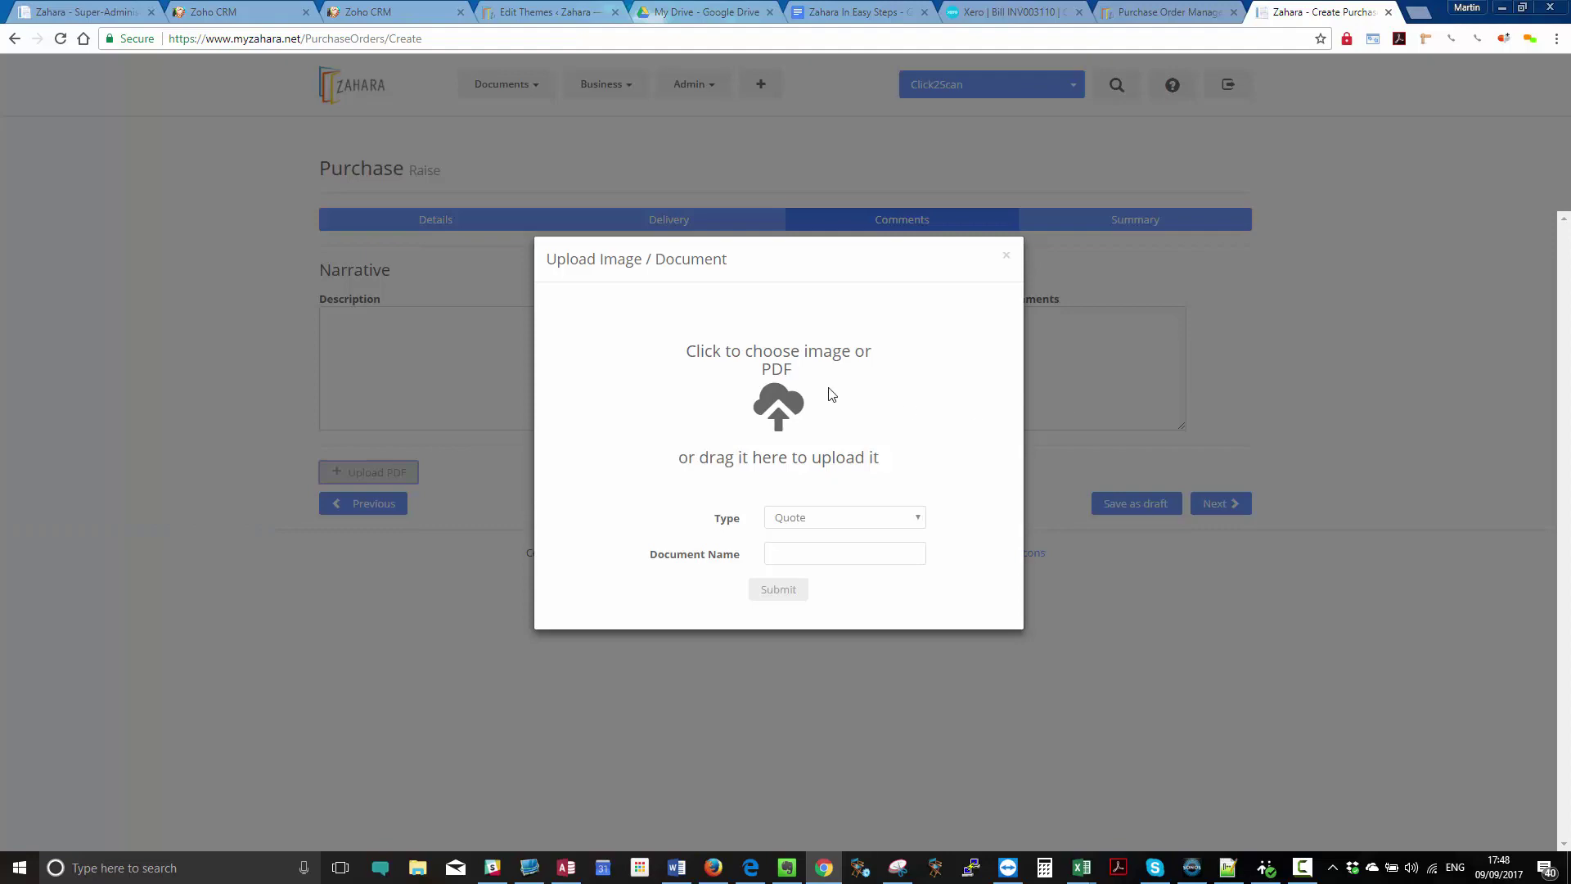
left_click(779, 403)
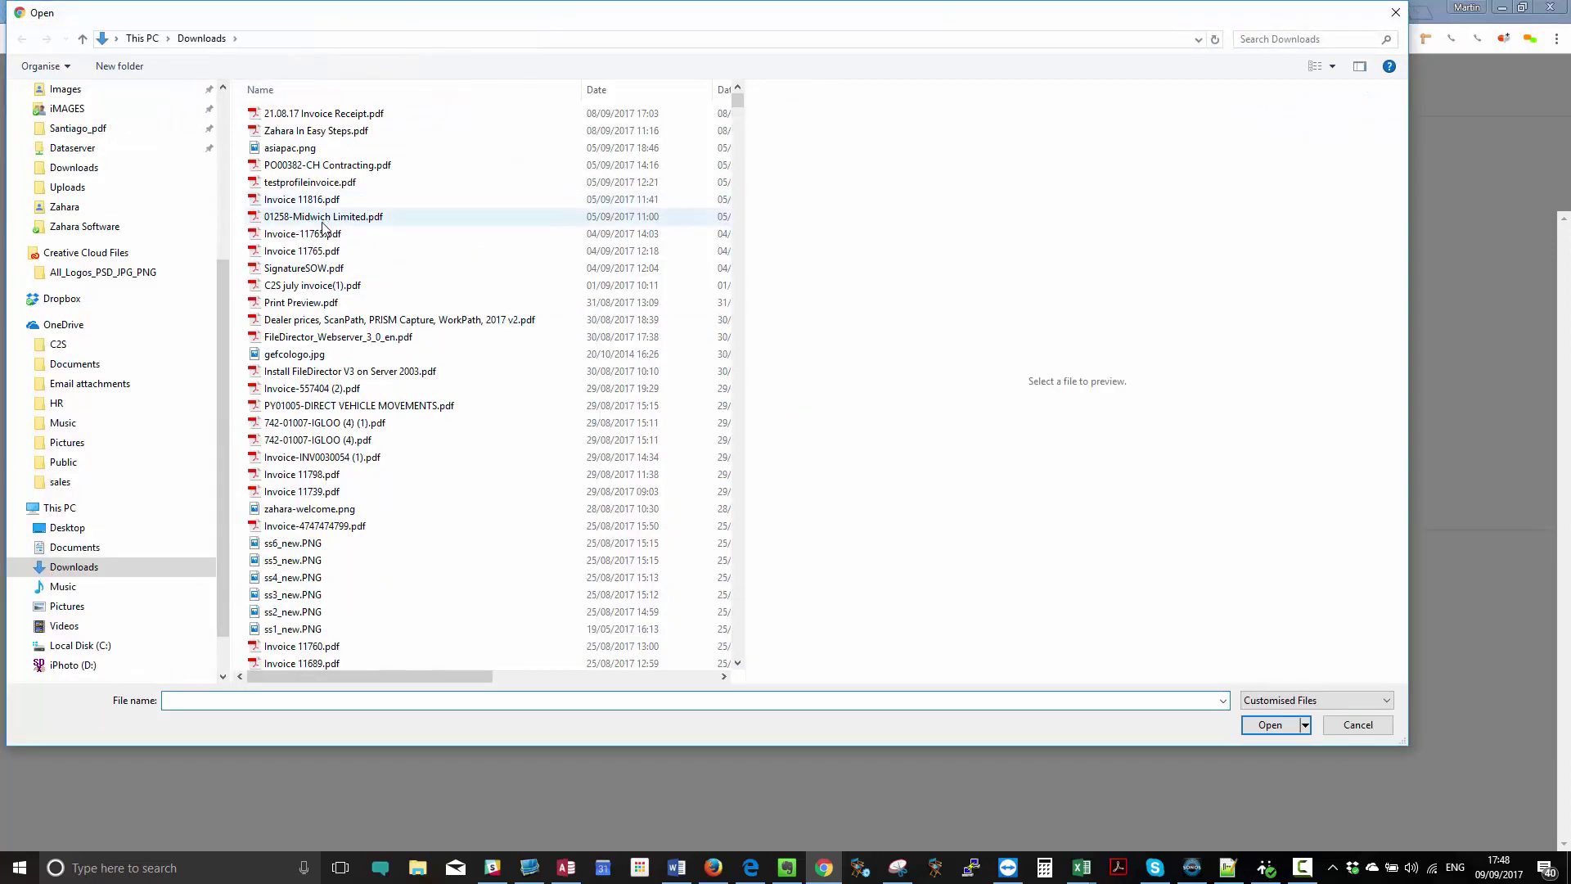
left_click(308, 525)
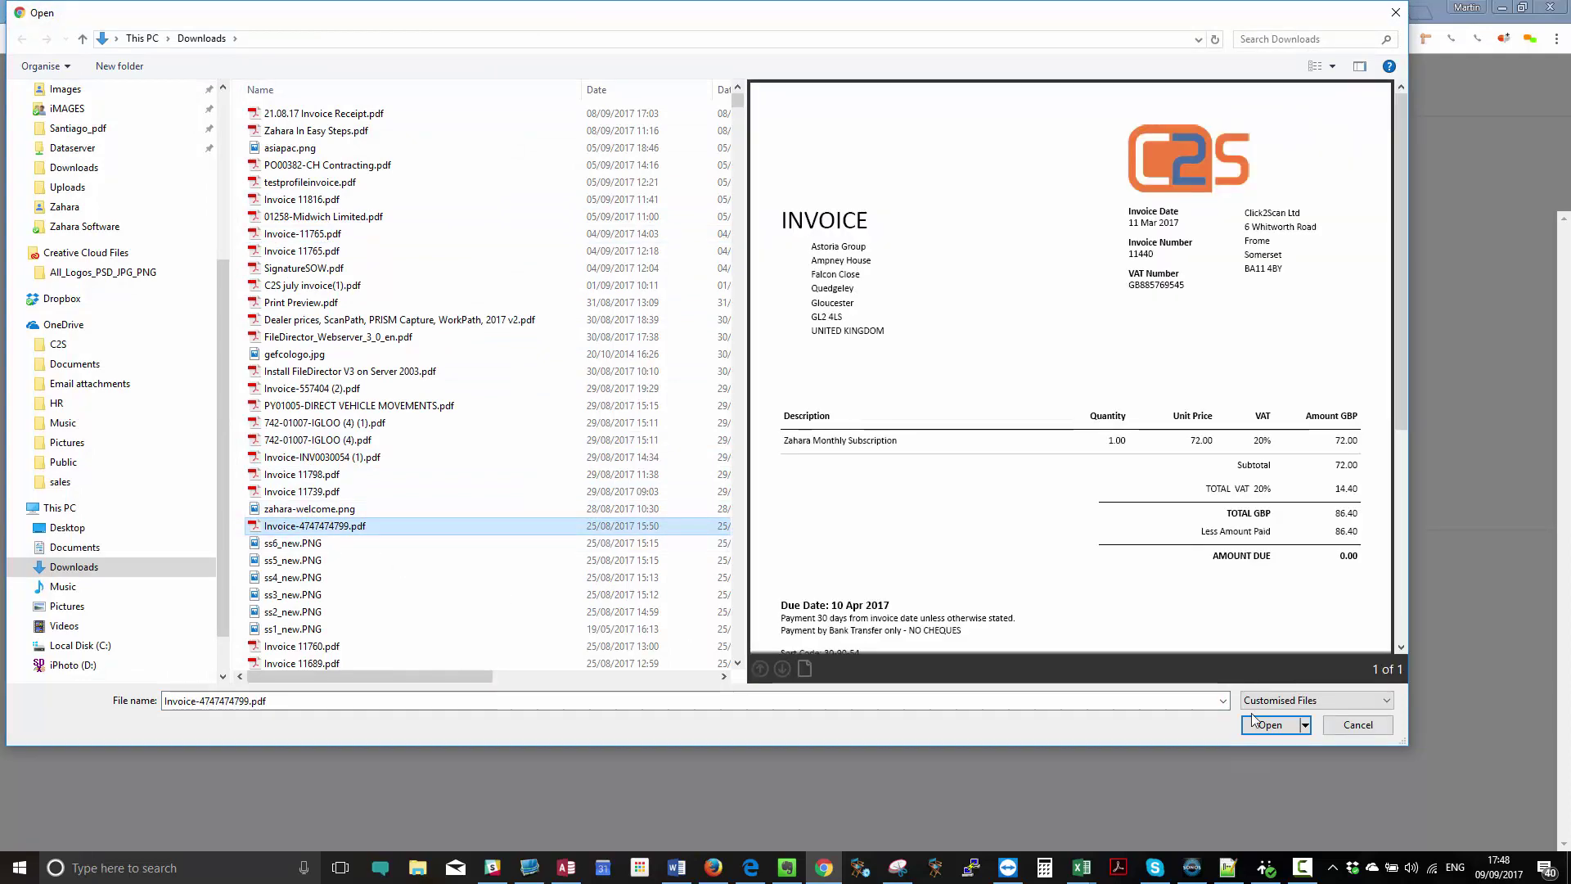
left_click(1268, 725)
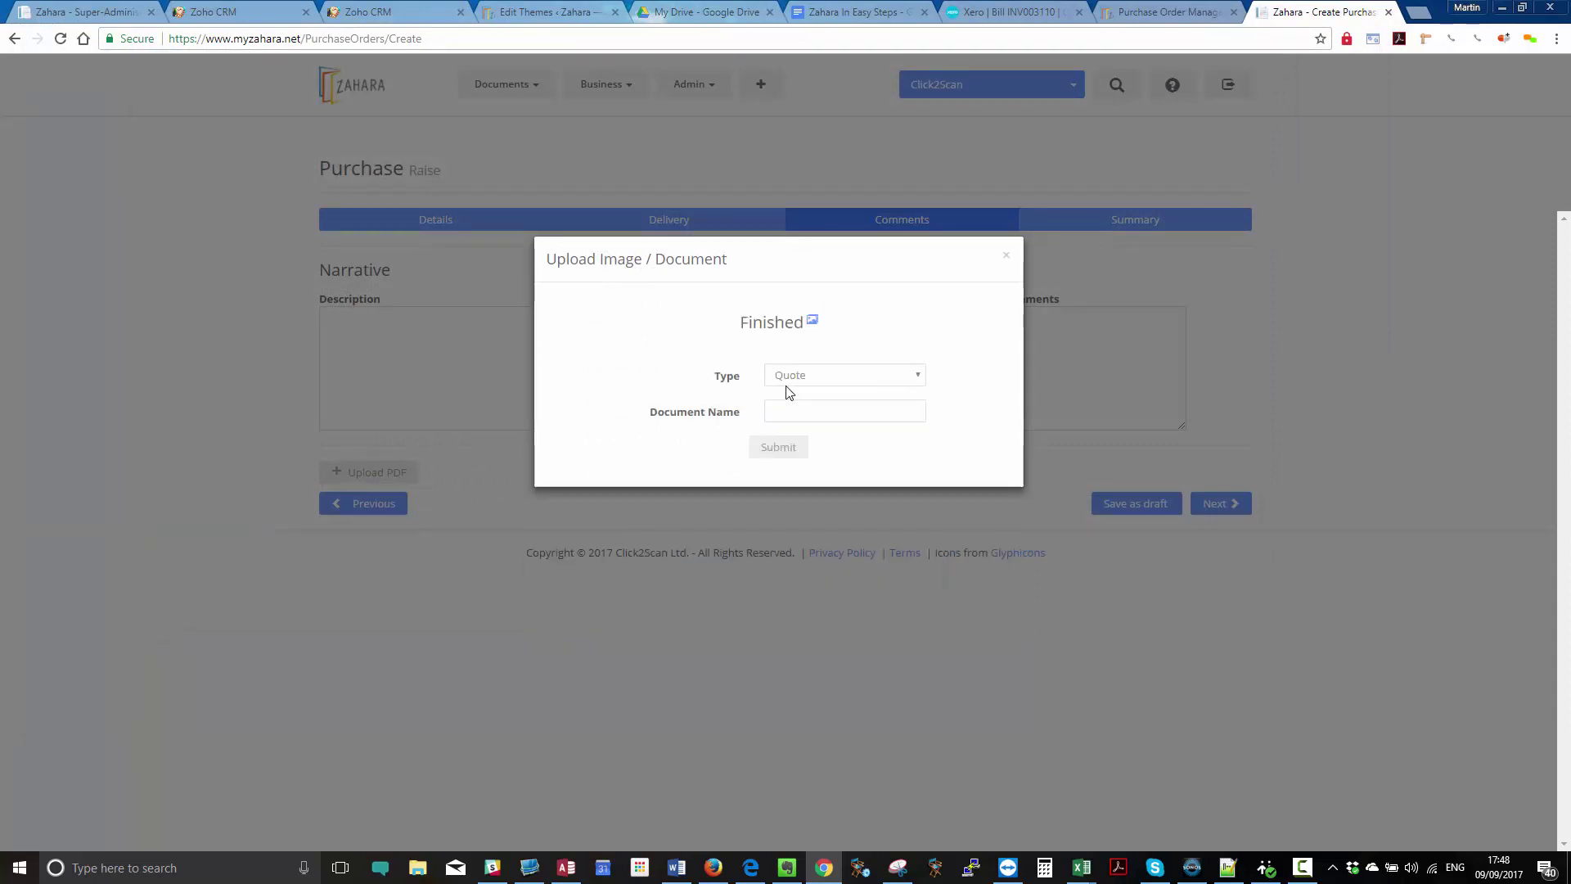
- Set the uploaded document's type to Other, name it "Expense Receipts" and submit it
left_click(843, 379)
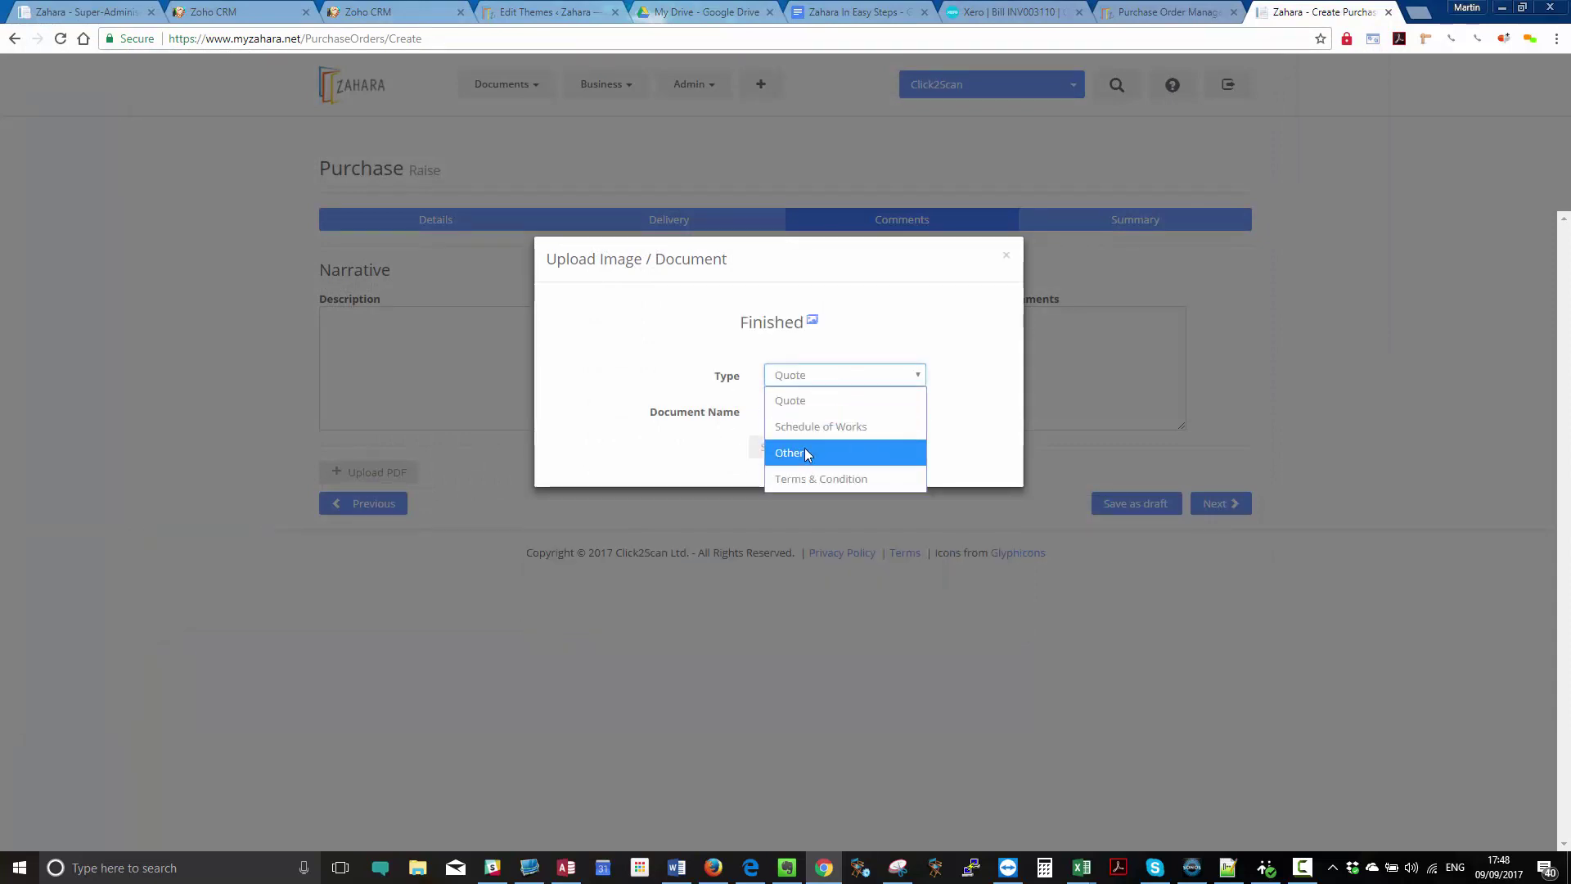
left_click(803, 448)
left_click(809, 411)
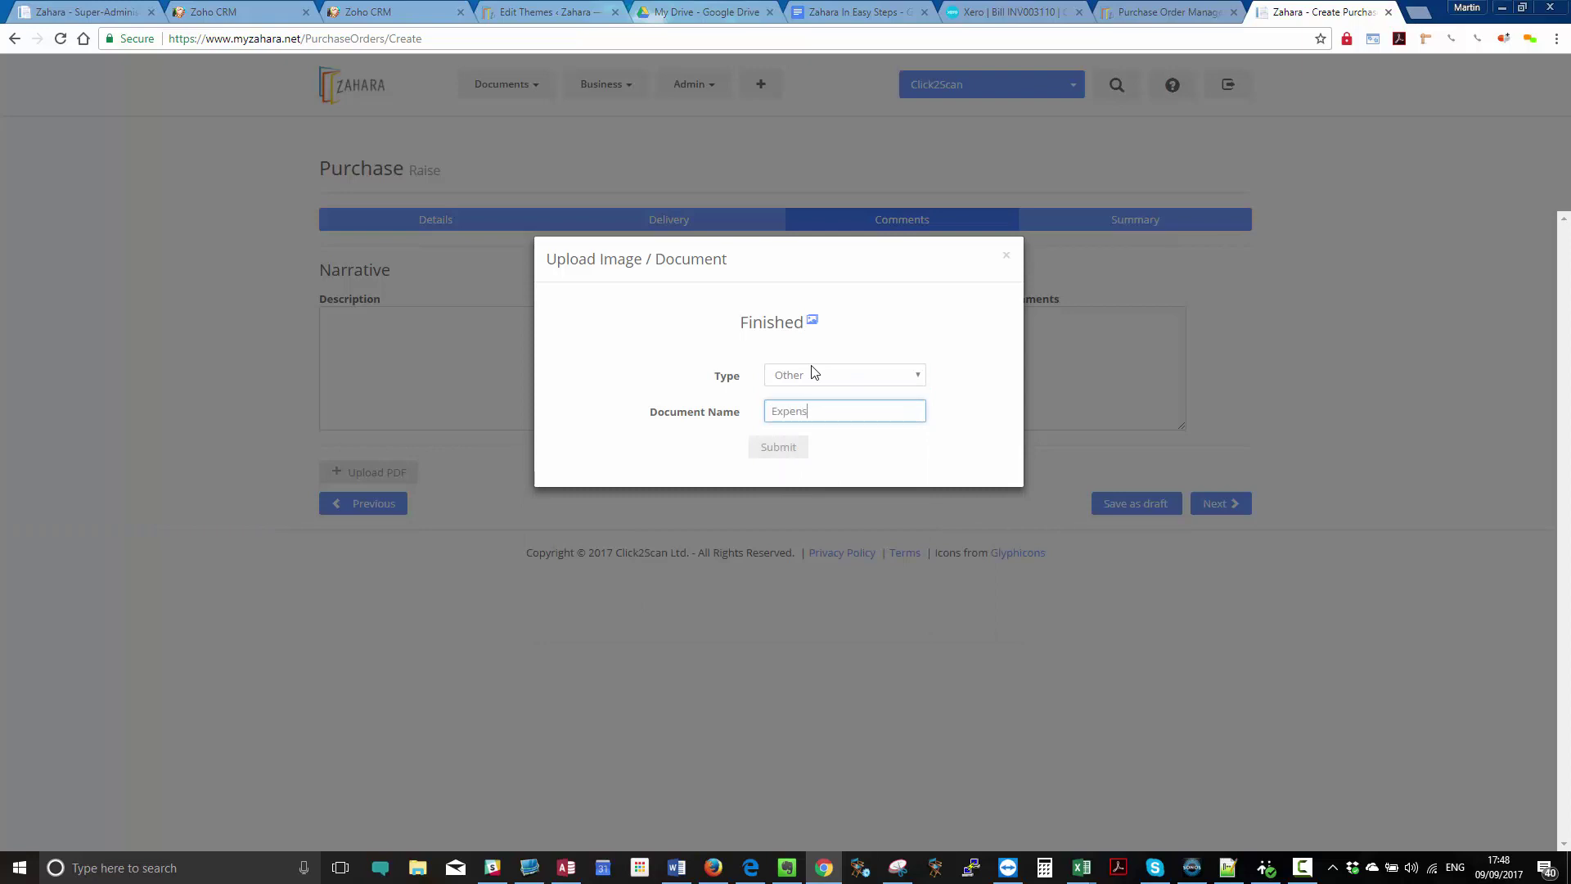
type("Expense Receipts")
left_click(781, 447)
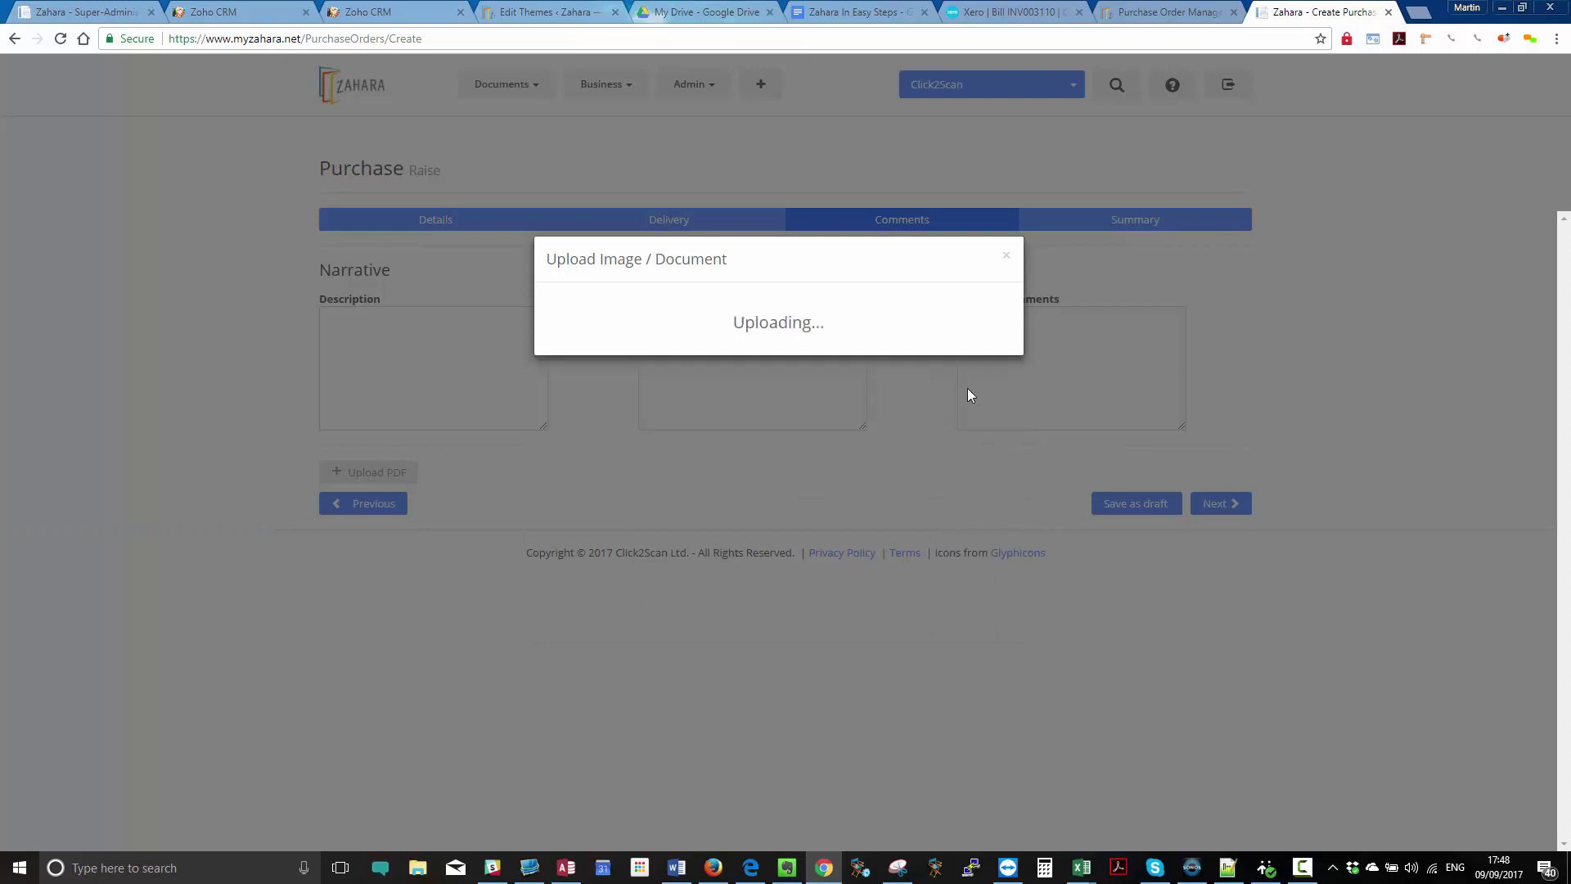
left_click(1006, 256)
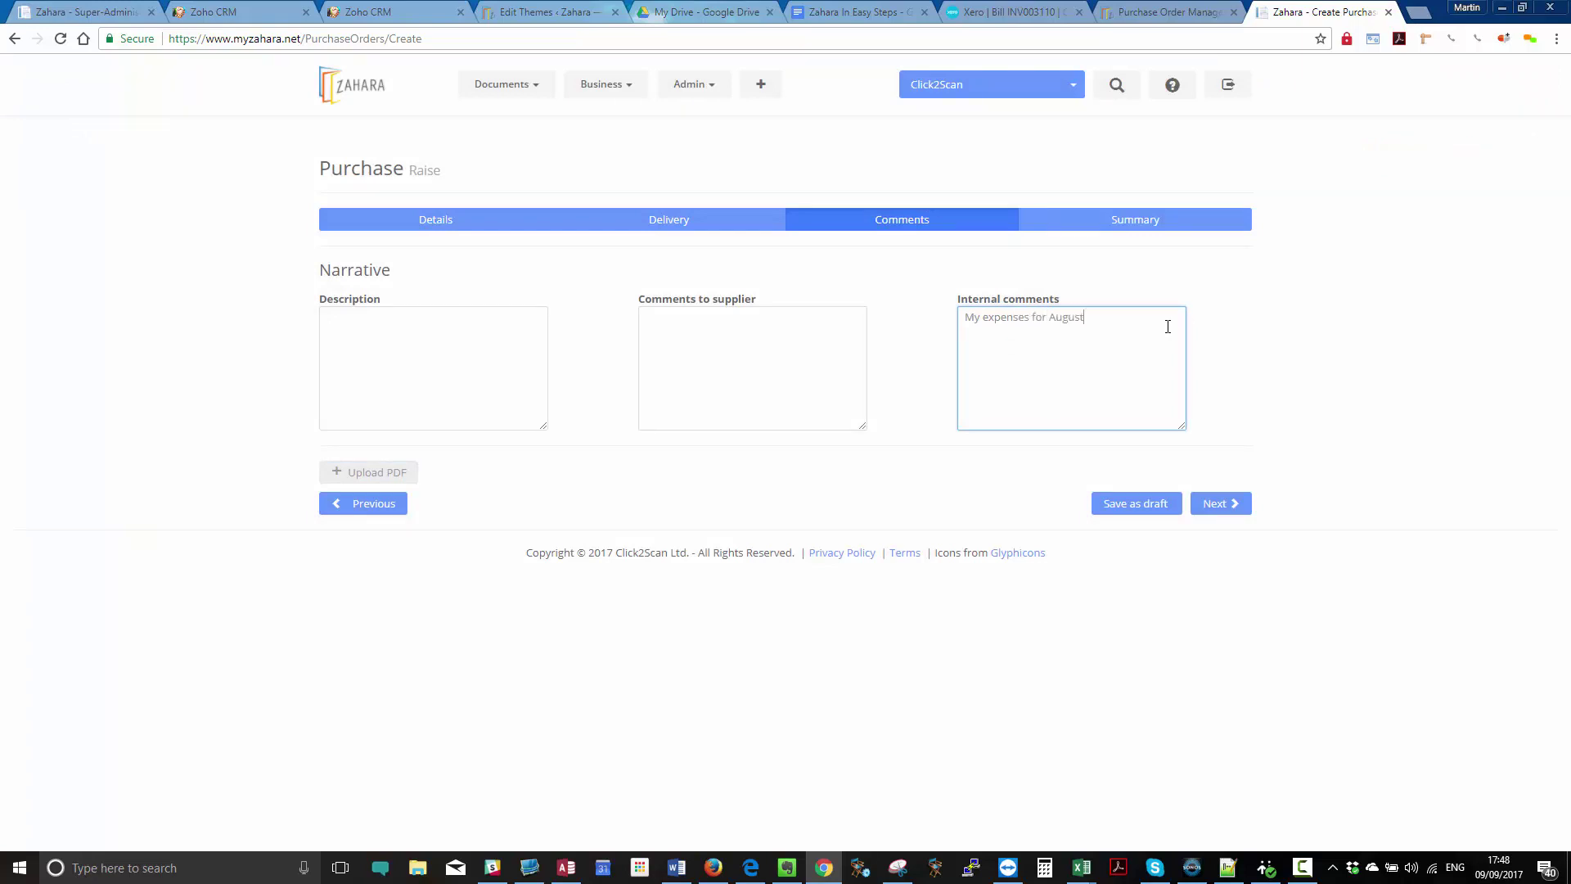
- Add the internal comment "My expenses for August." and raise the purchase from its summary
left_click(1215, 504)
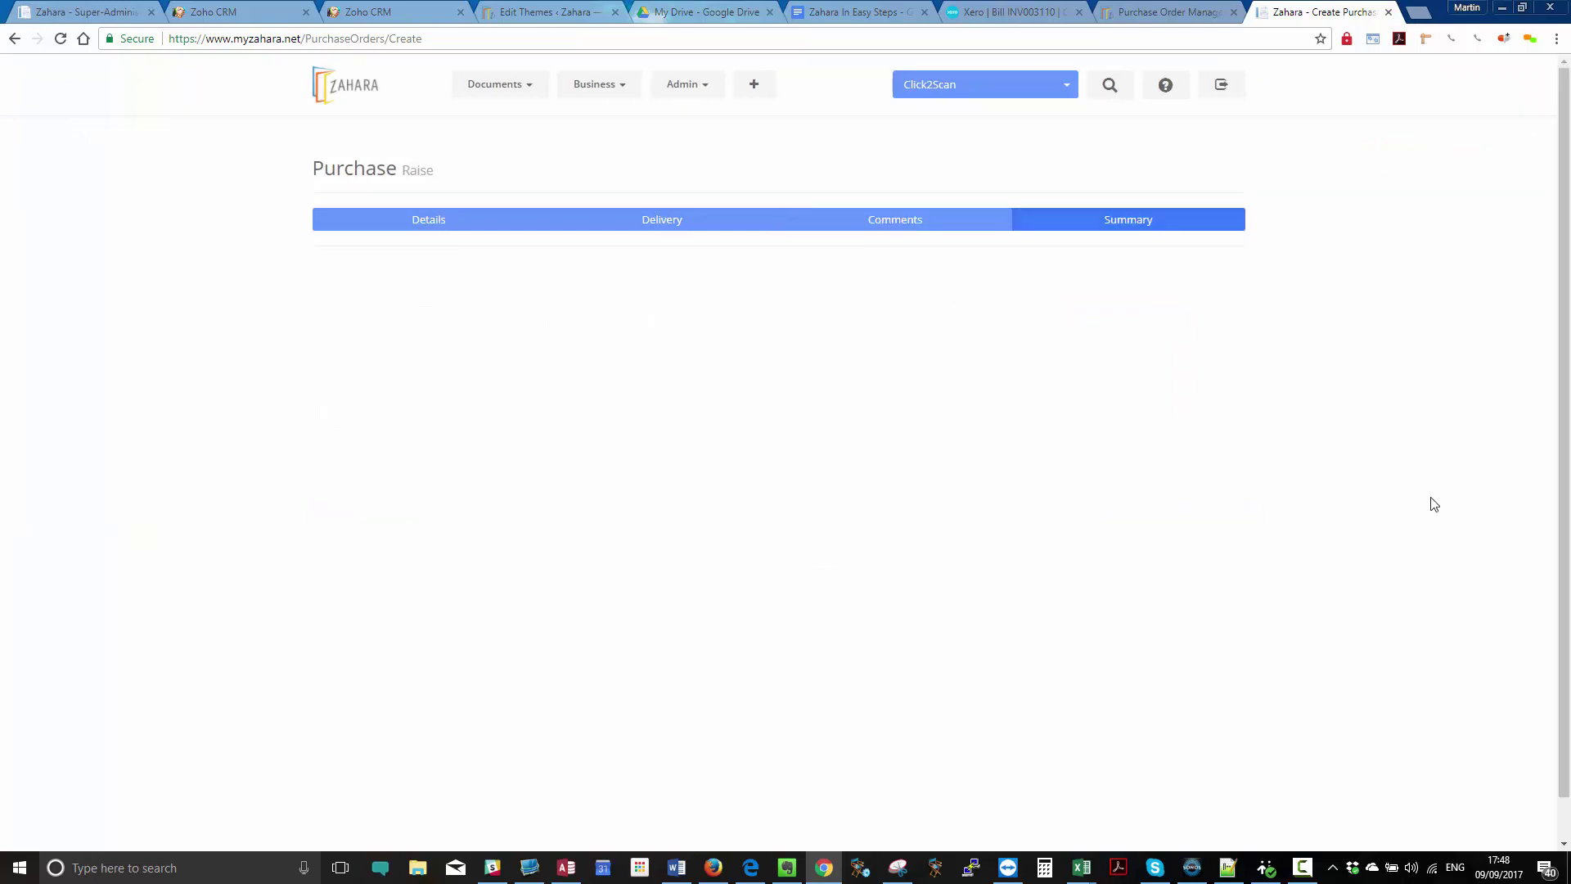
scroll(1243, 562, "down", 1)
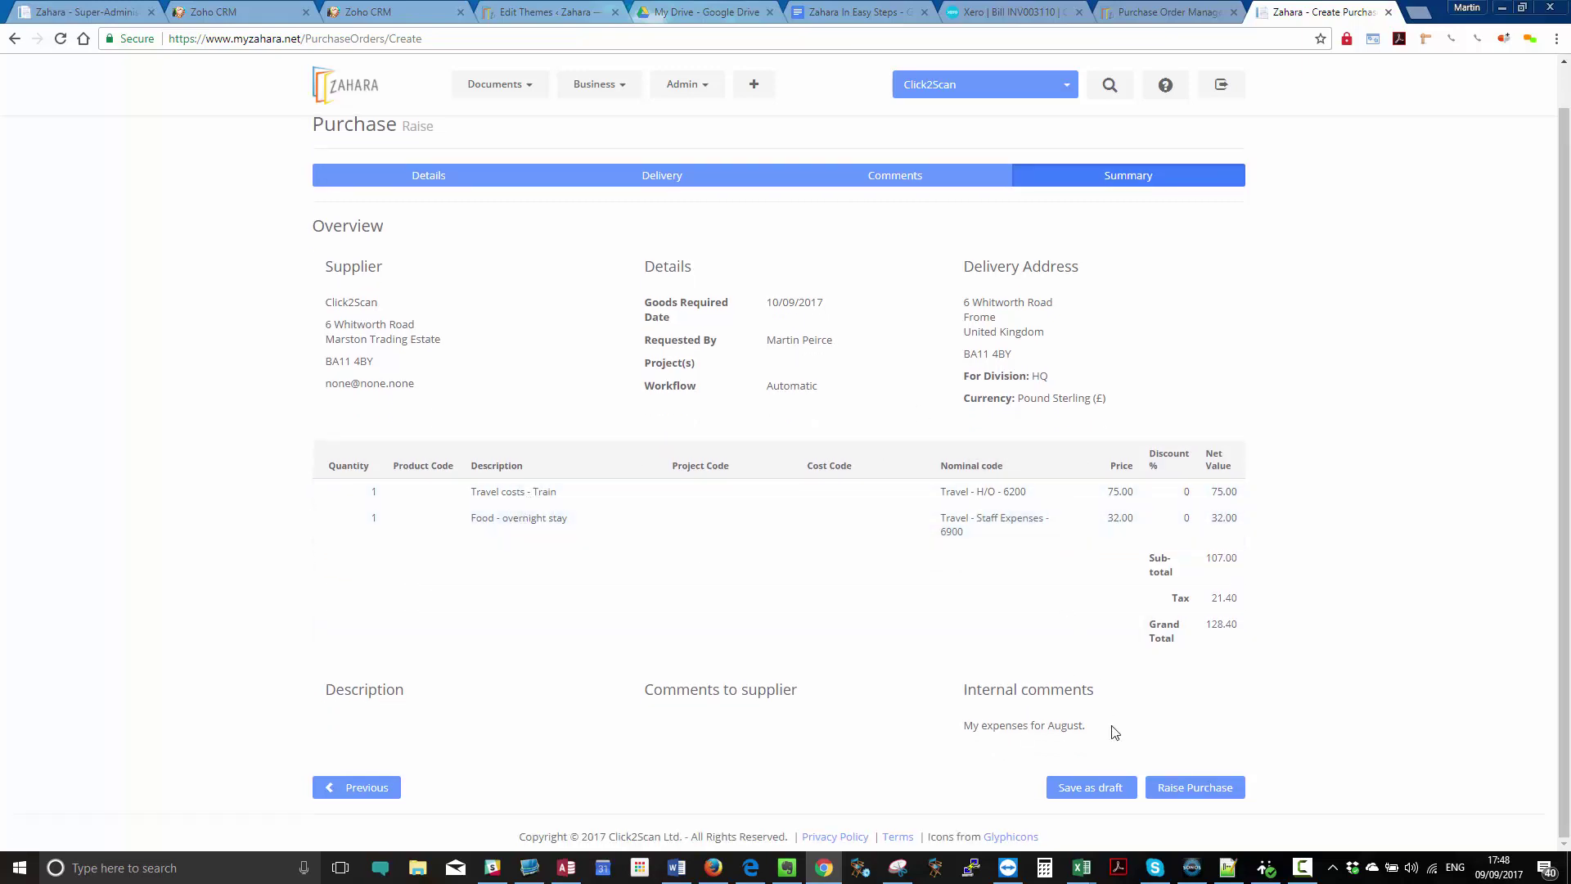
left_click(1231, 787)
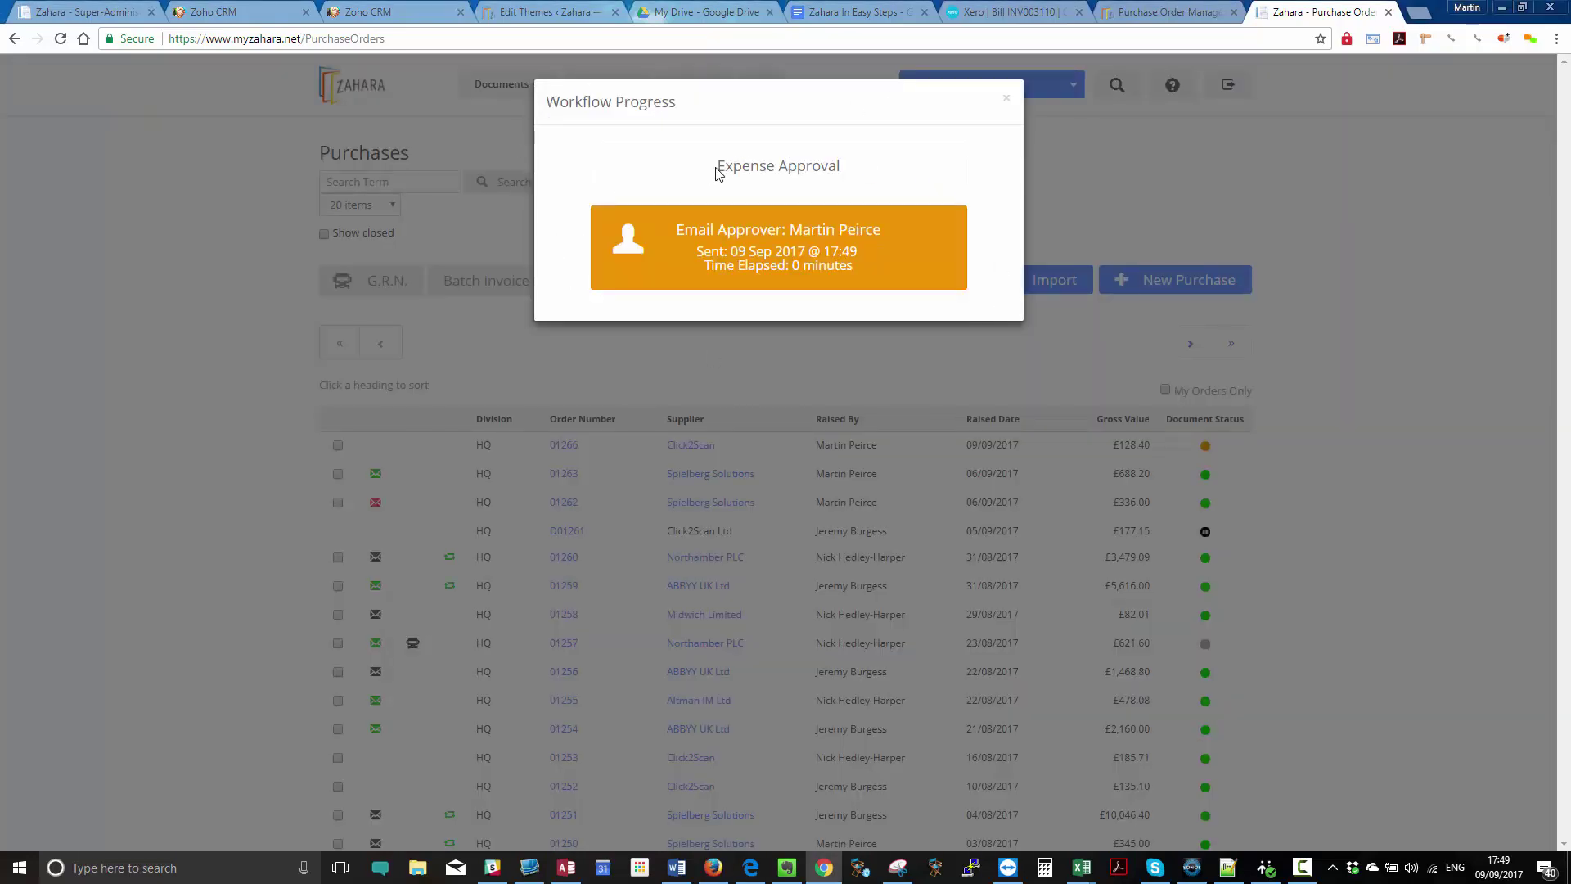
- Check the workflow name and progress of the newly raised Click2Scan order
left_click_drag(713, 169, 868, 173)
left_click(868, 174)
left_click(1005, 98)
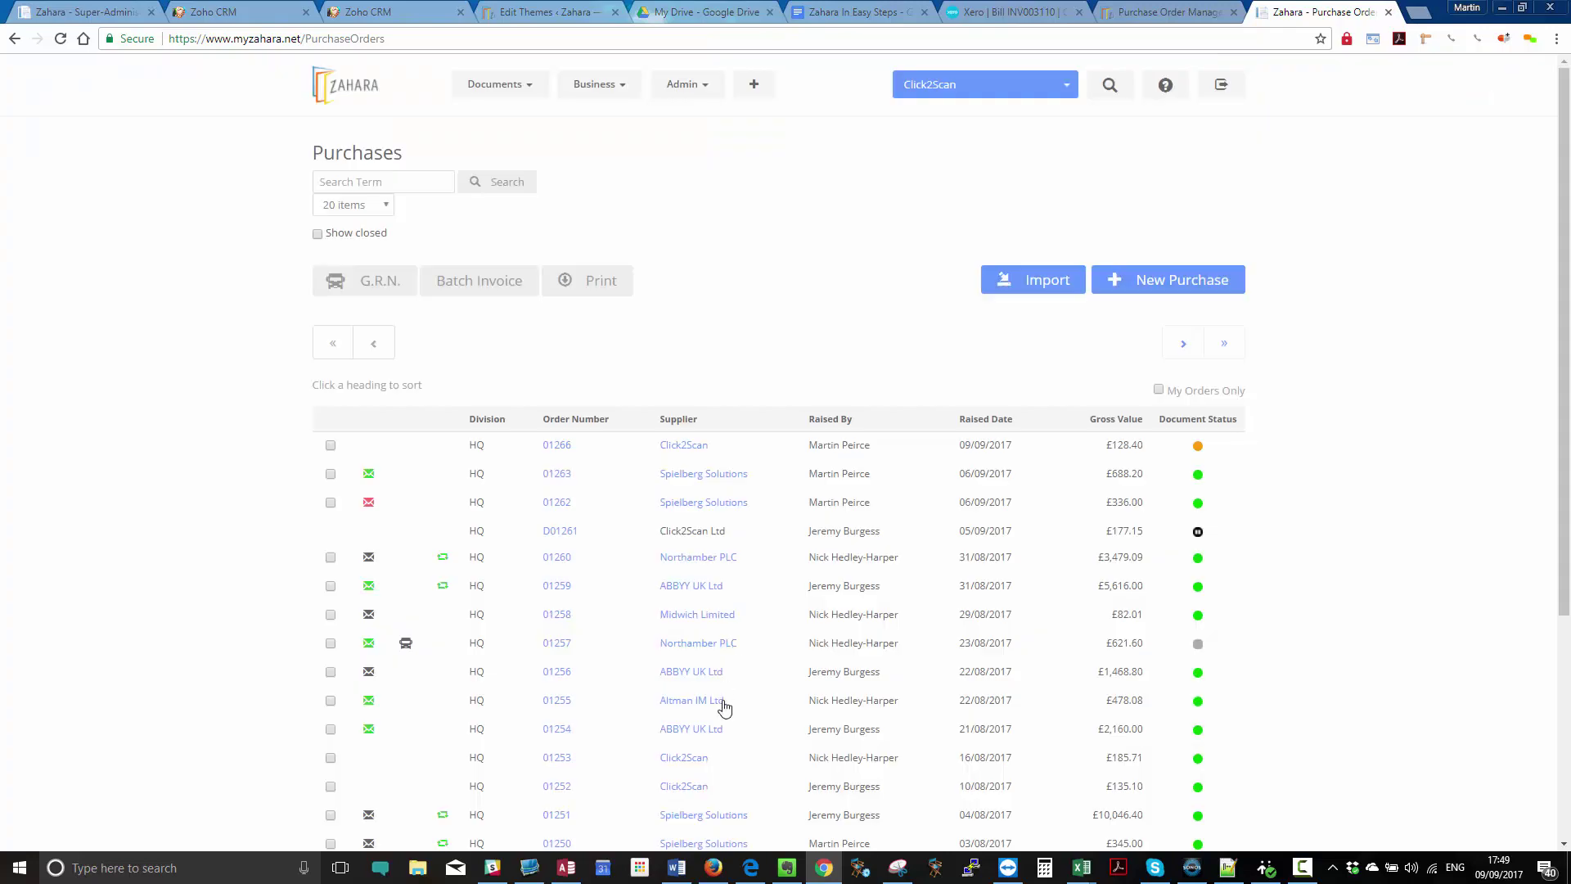
- Switch to Gmail, open the "Please approve this request" email and review the order in detail, including its document history
left_click(714, 867)
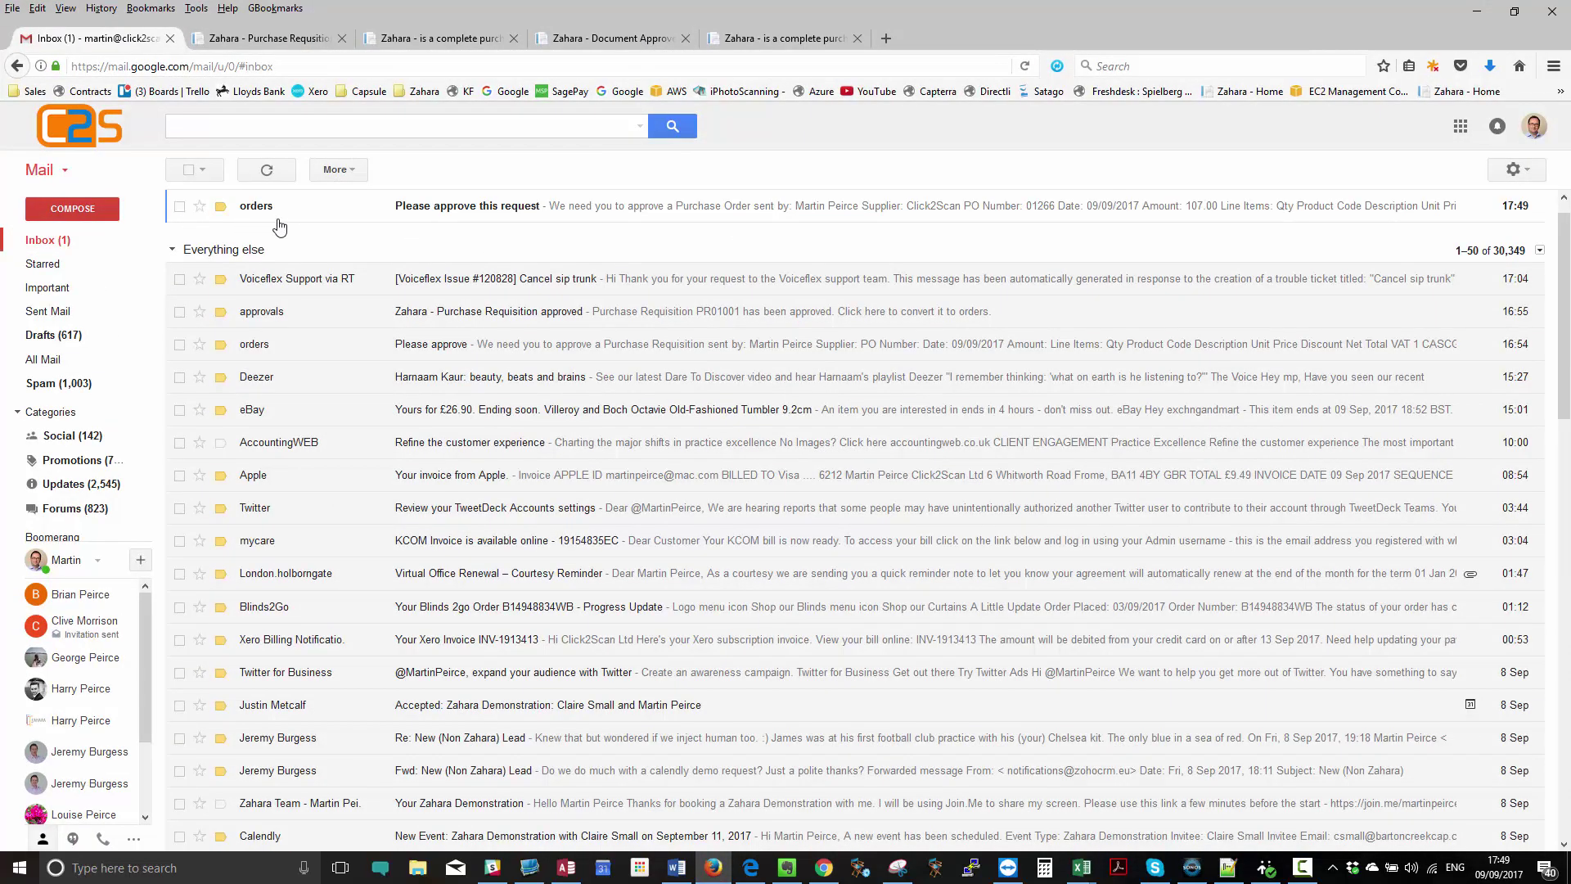
left_click(277, 206)
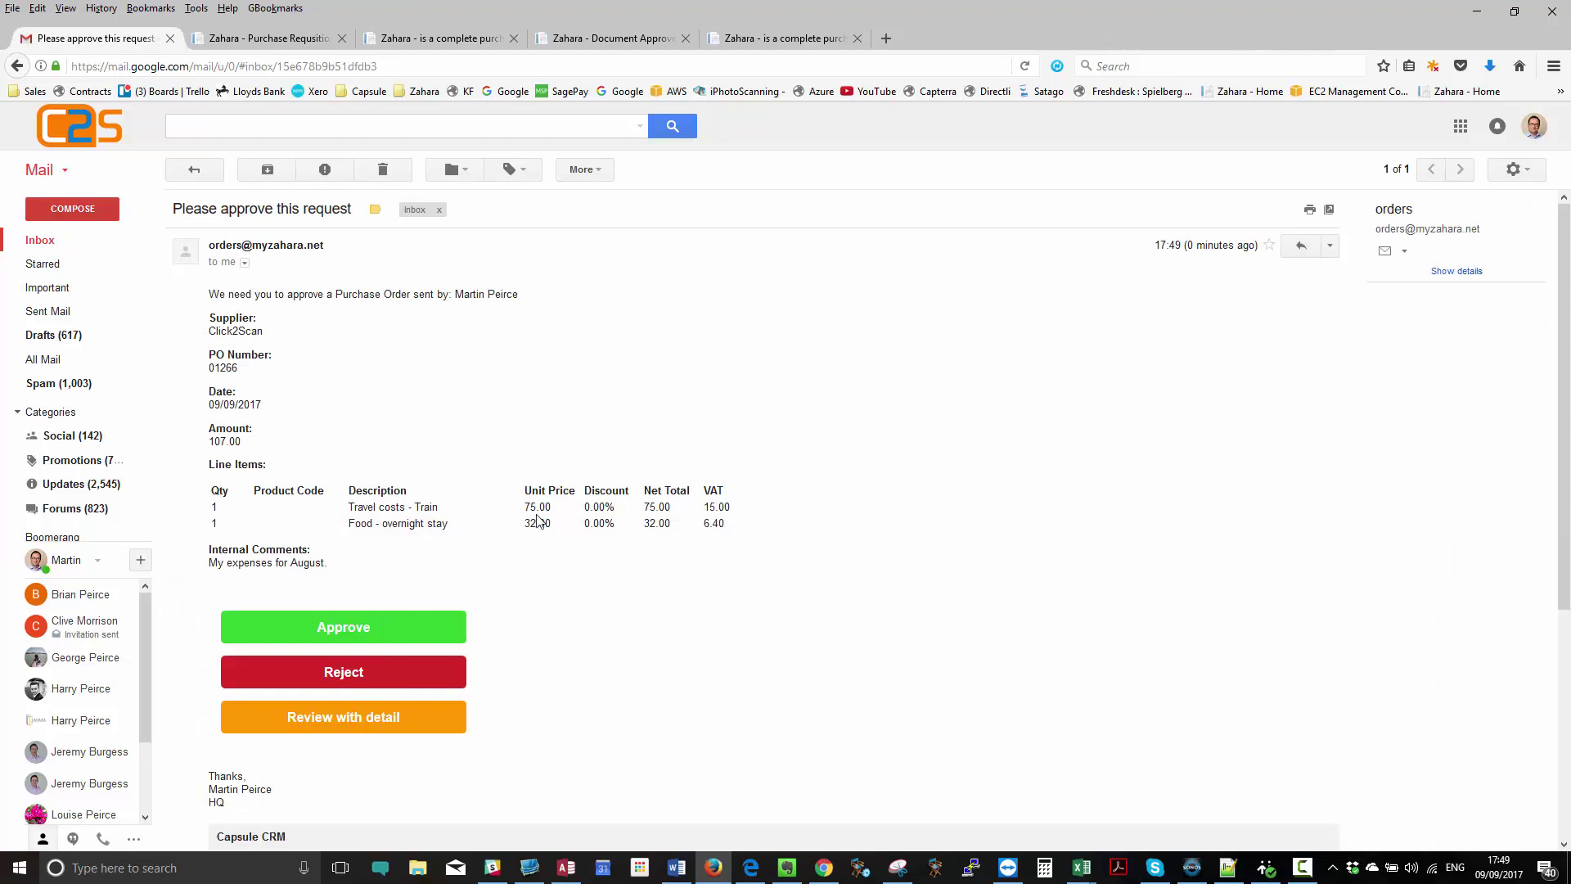
left_click(381, 730)
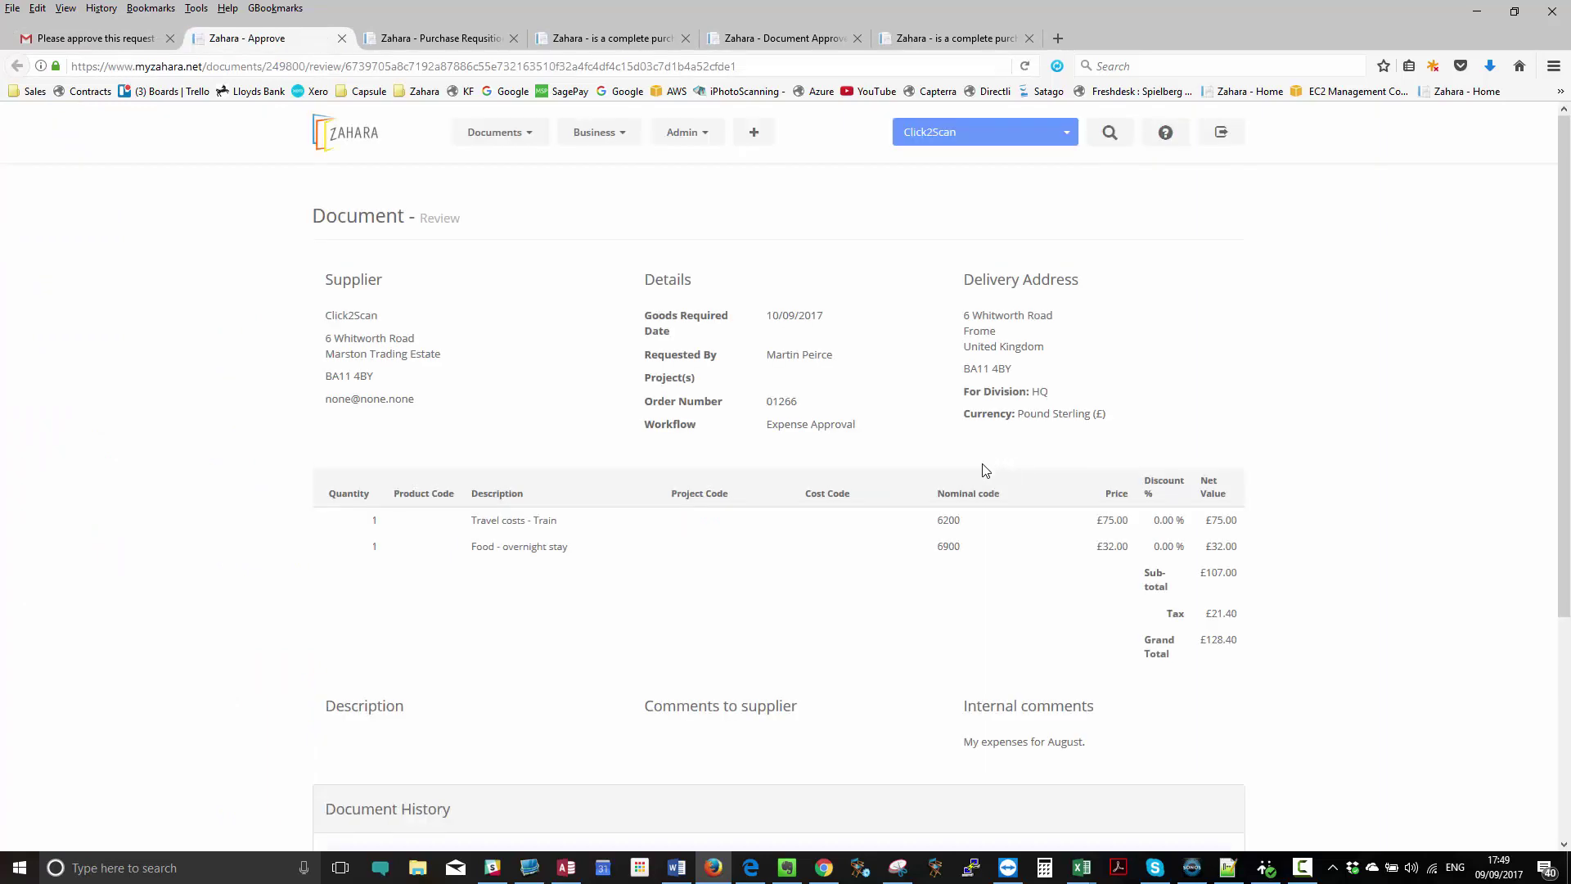
scroll(984, 468, "down", 4)
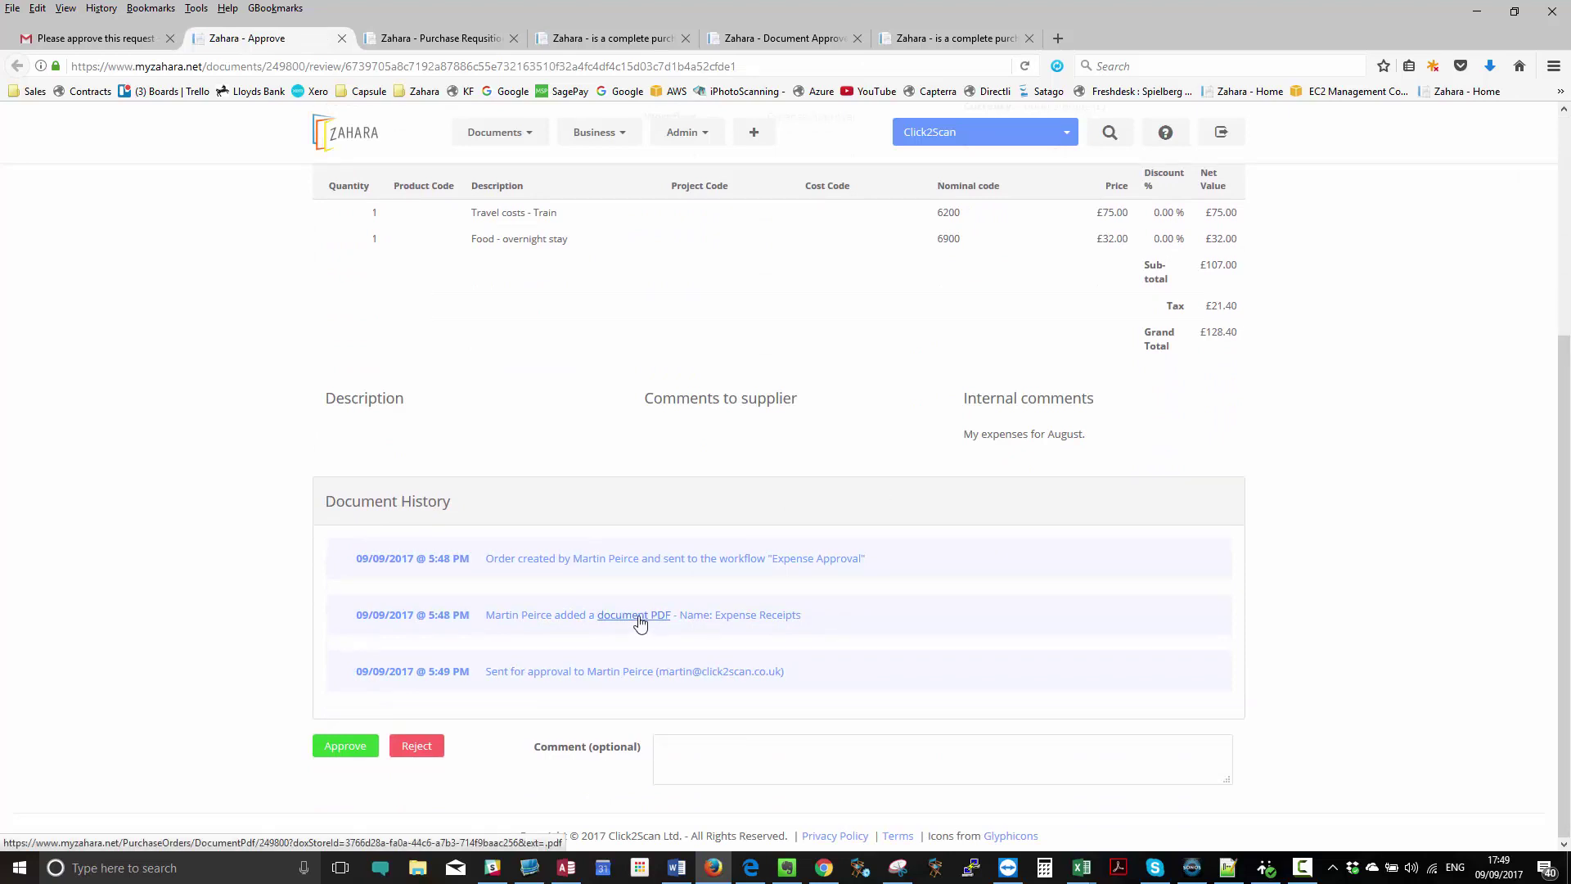
scroll(640, 622, "up", 5)
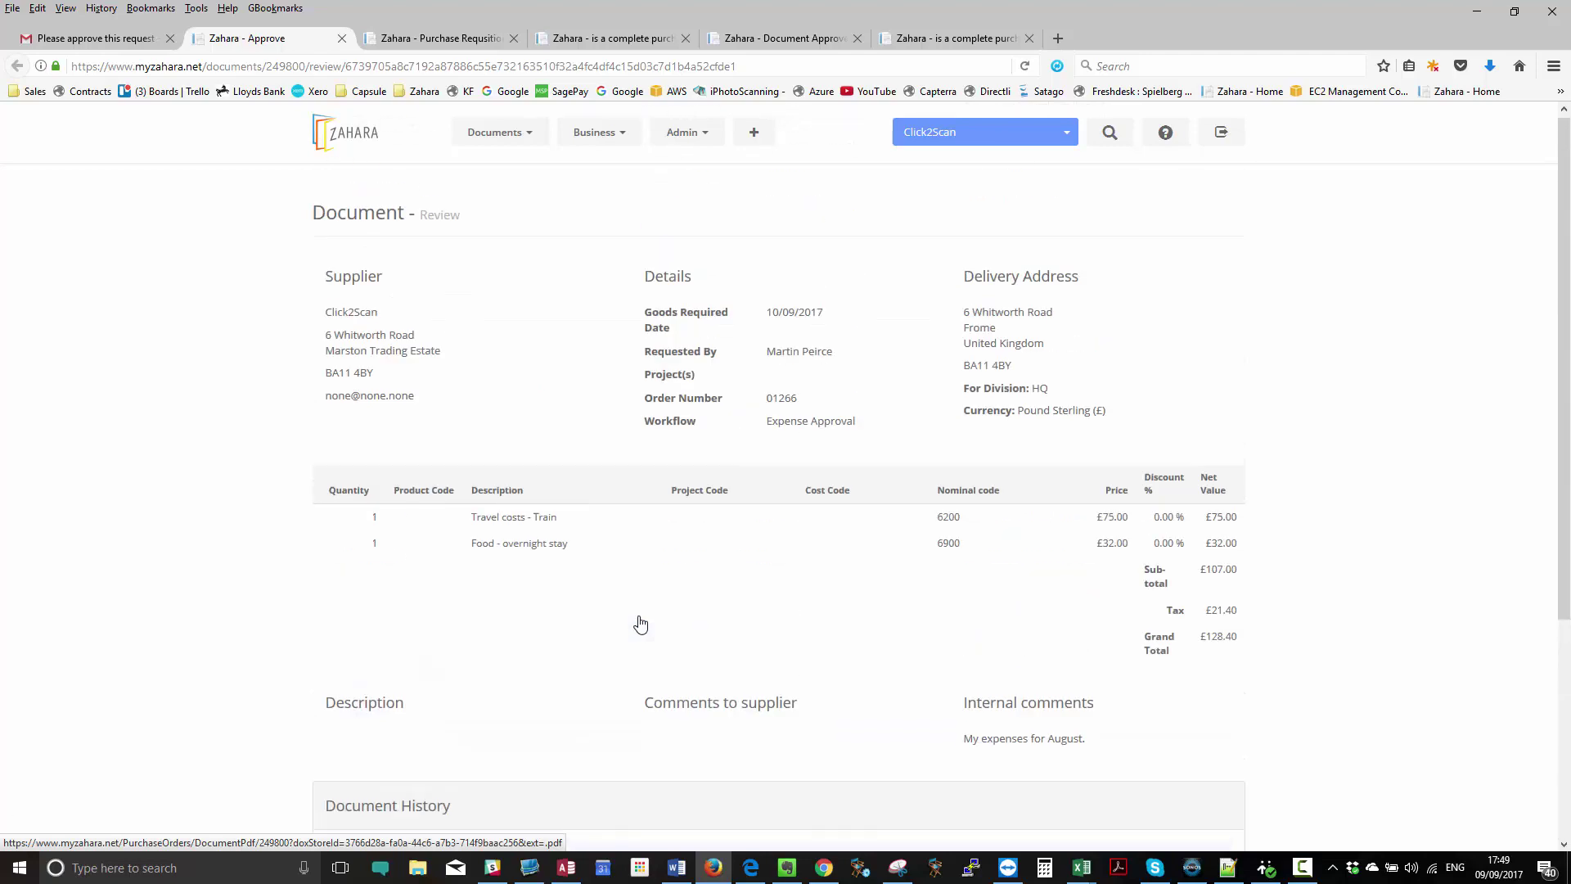